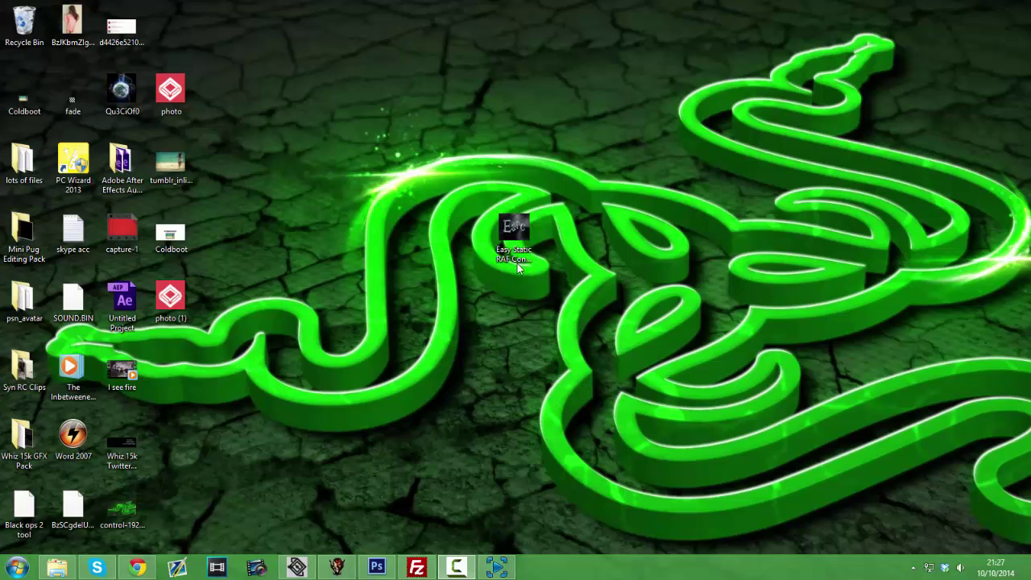
Drag the Easy Static RAF Converter shortcut up to the upper-left, beside the other icons.
left_click_drag(518, 269, 469, 268)
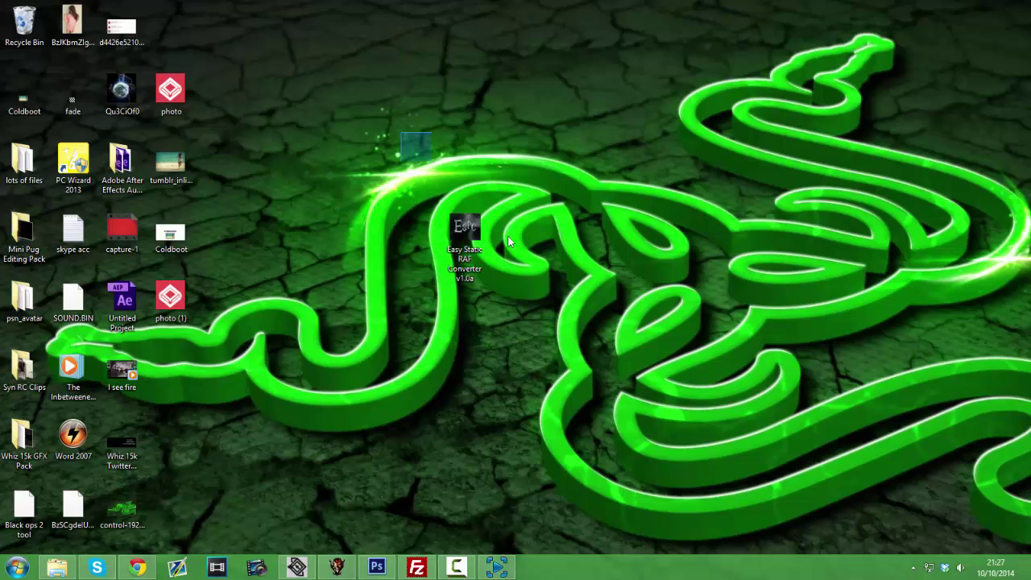
left_click_drag(553, 290, 585, 328)
left_click(563, 324)
mouse_move(341, 183)
left_mouse_down()
mouse_move(503, 217)
mouse_move(525, 167)
left_mouse_up()
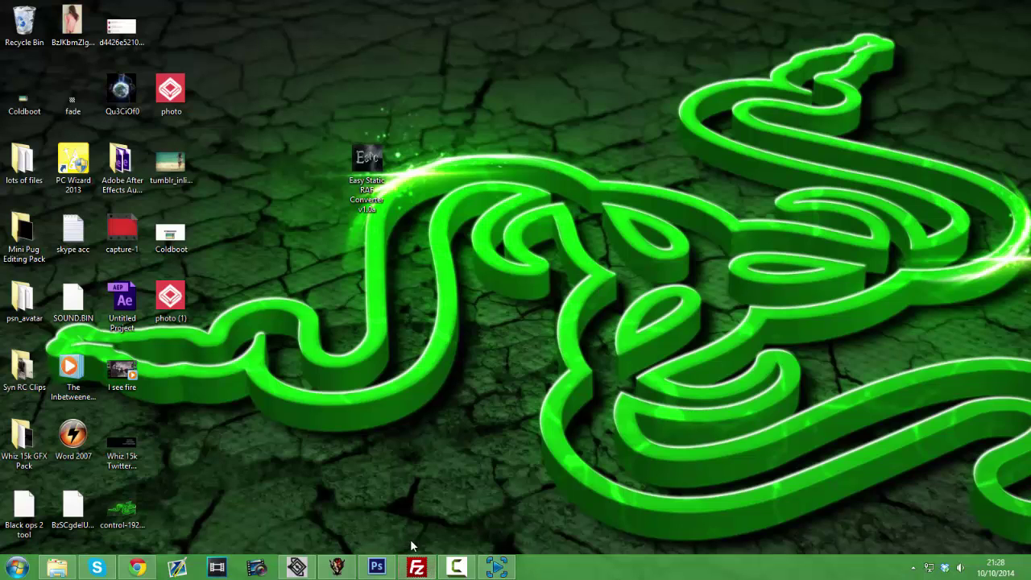
Create a new 1920×1080 pixel document with a transparent background.
left_click(376, 567)
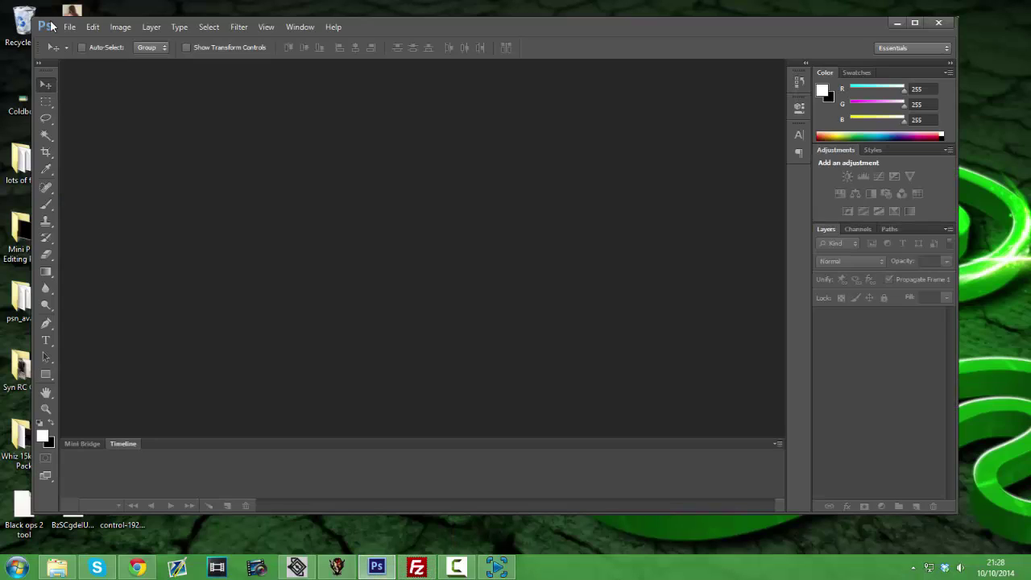
left_click(69, 27)
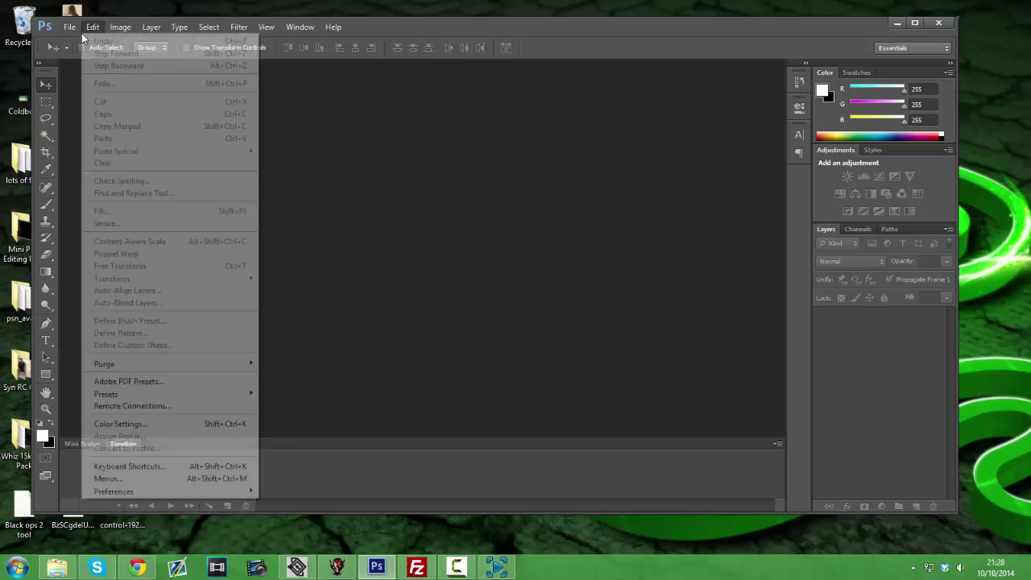
left_click(80, 41)
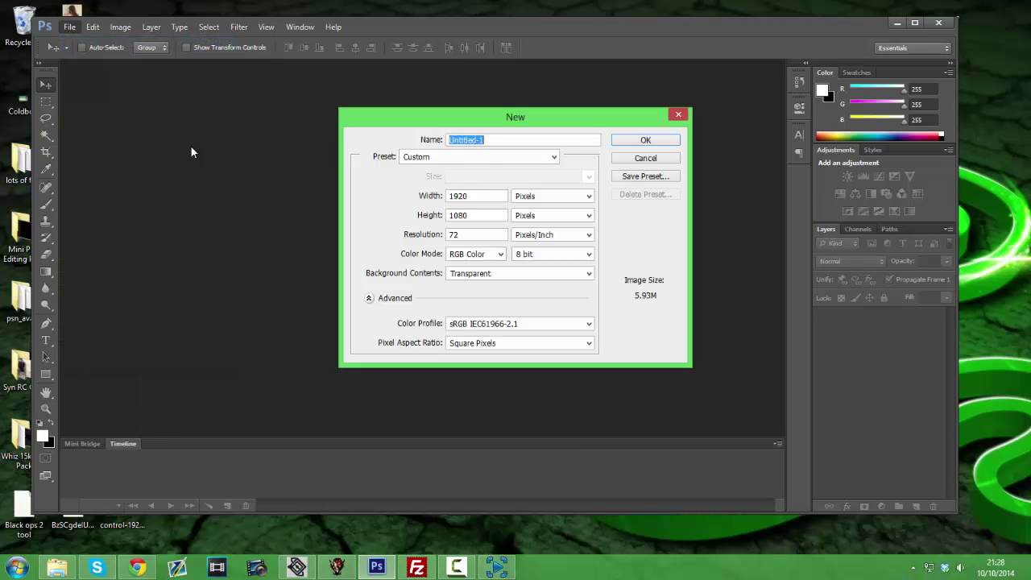
left_click_drag(470, 125, 428, 104)
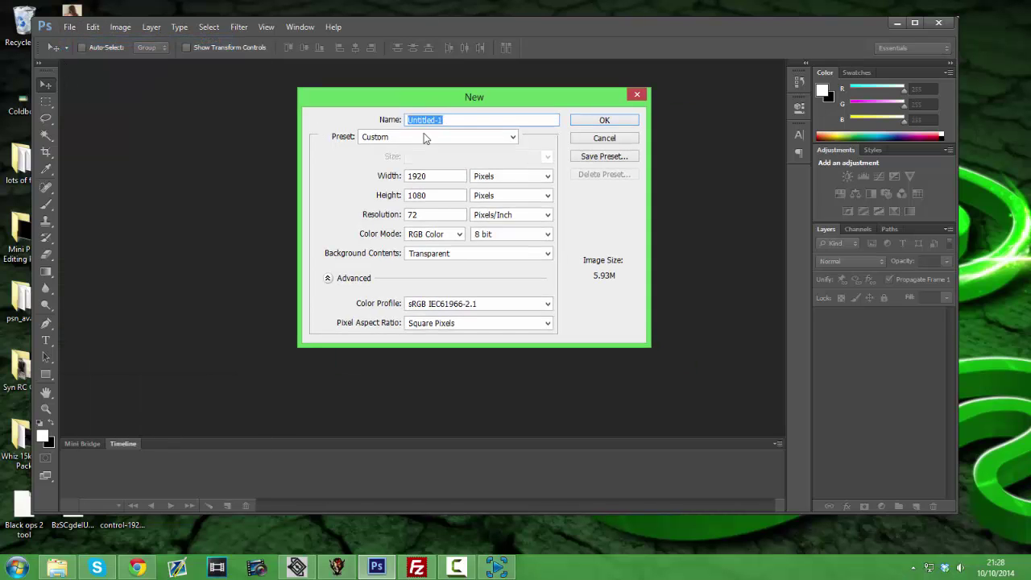
left_click(441, 175)
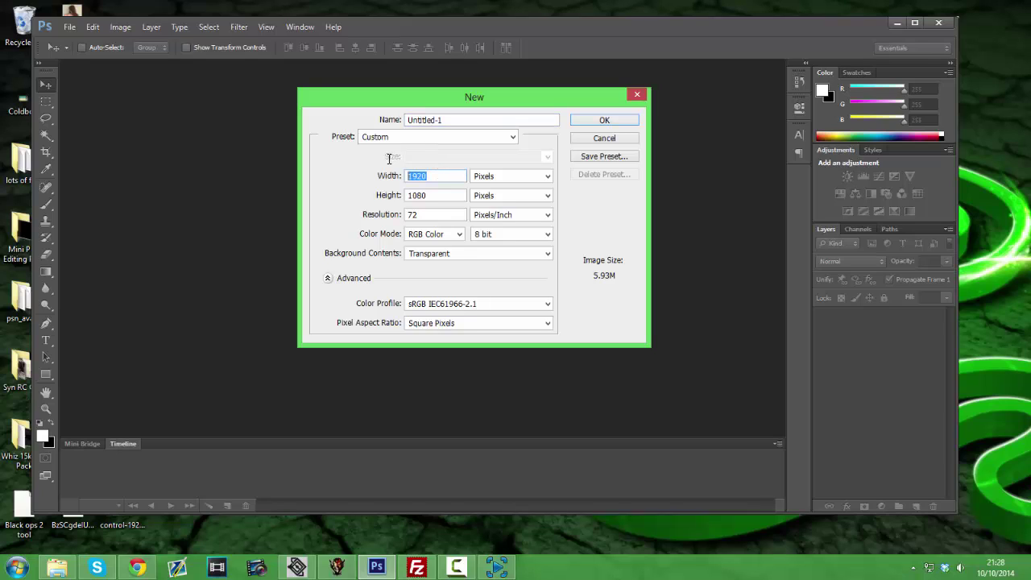
left_click(441, 194)
left_click(487, 186)
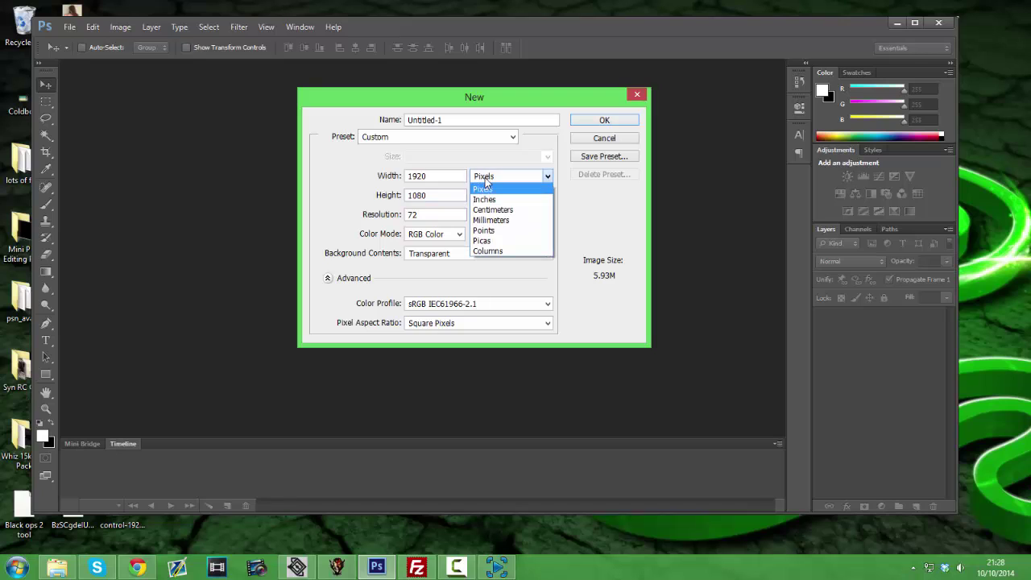
left_click(482, 185)
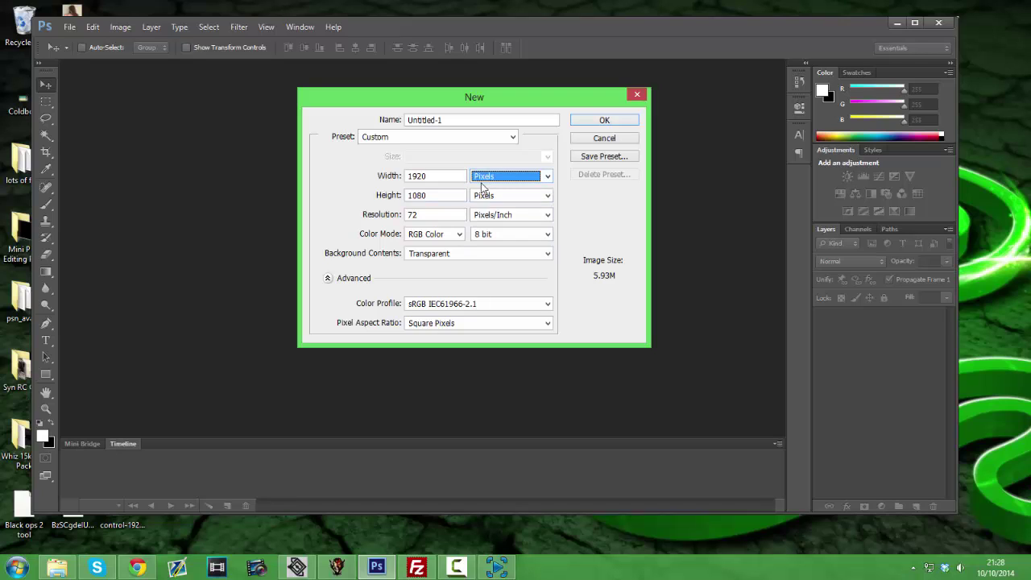
left_click(452, 256)
left_click(456, 258)
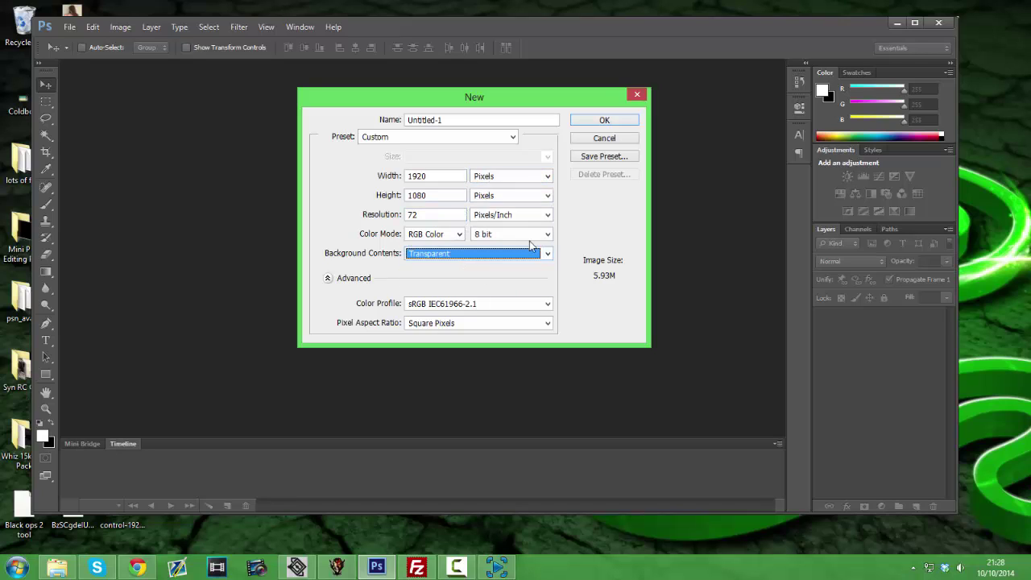
left_click(589, 125)
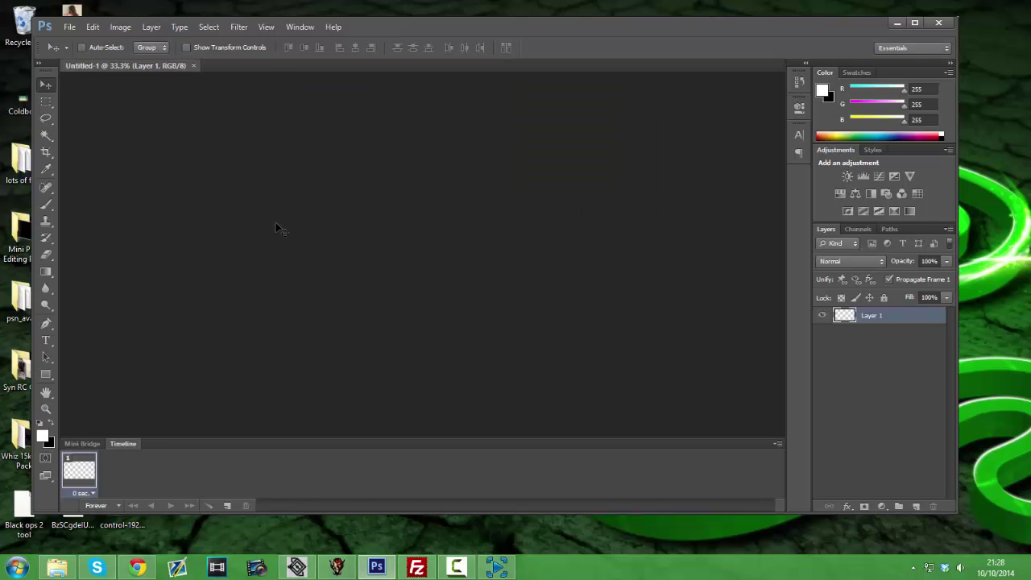
Maximize Photoshop, then close and recreate the transparent 1920×1080 document.
left_click(915, 23)
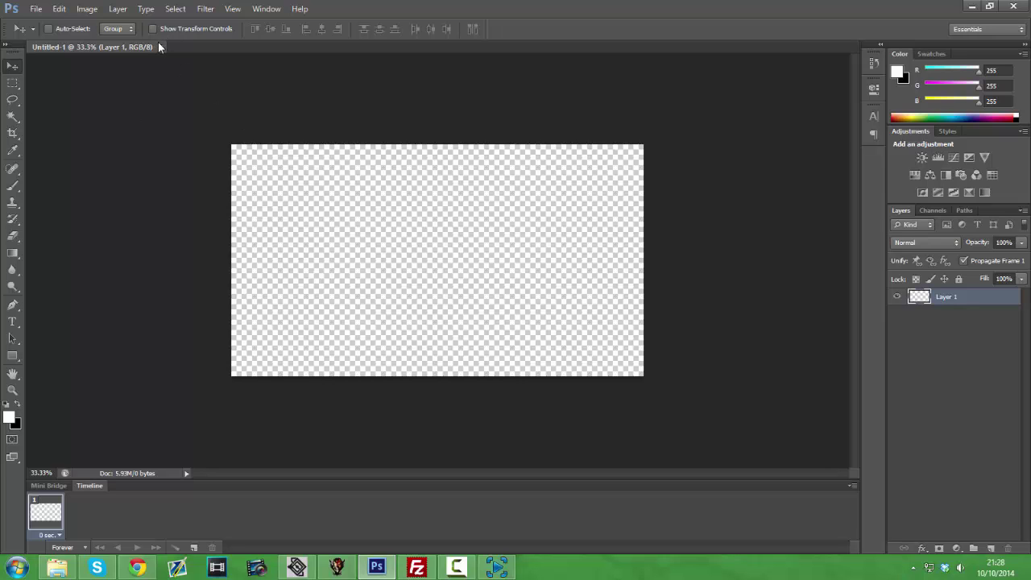
left_click(159, 47)
left_click(35, 8)
left_click(63, 25)
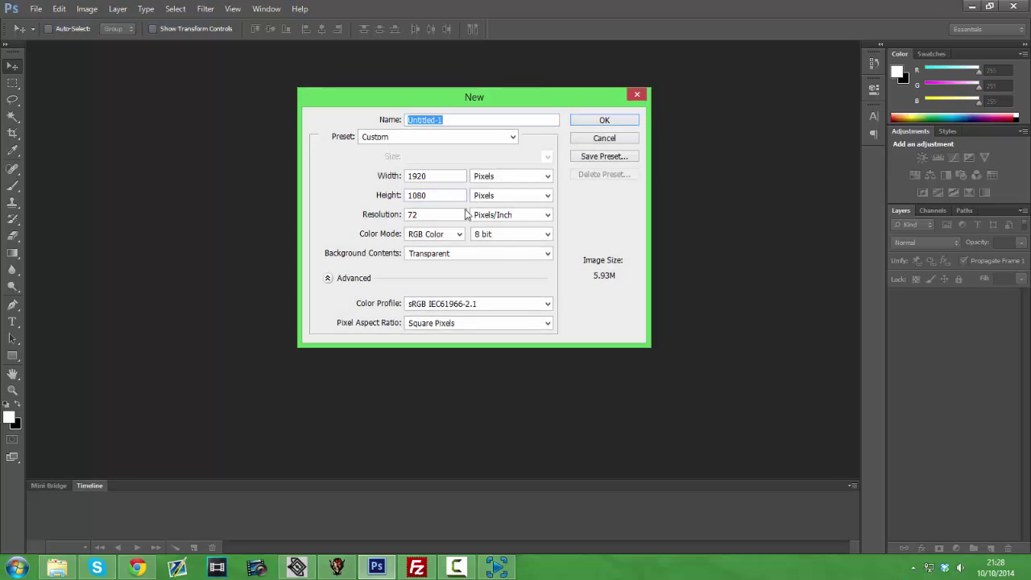
left_click(581, 122)
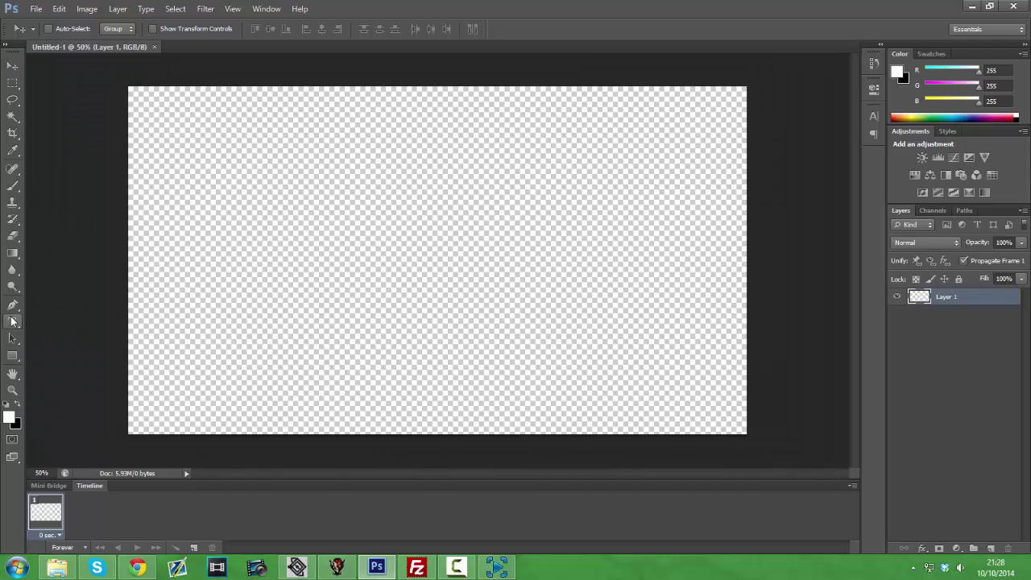
Type 'PhobiaMods' on the canvas in the Terminal font at 100 pt.
left_click(12, 322)
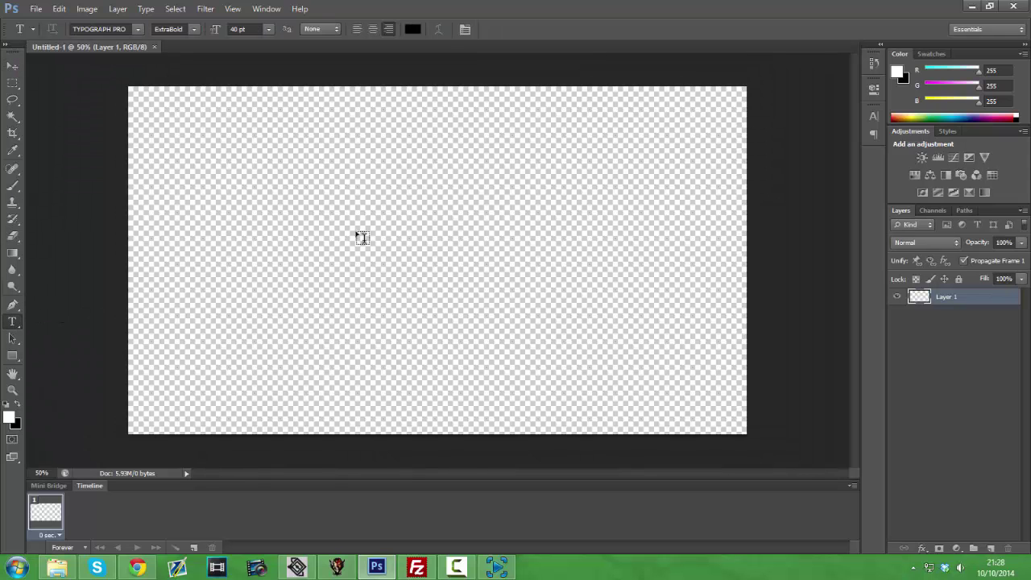
left_click(137, 29)
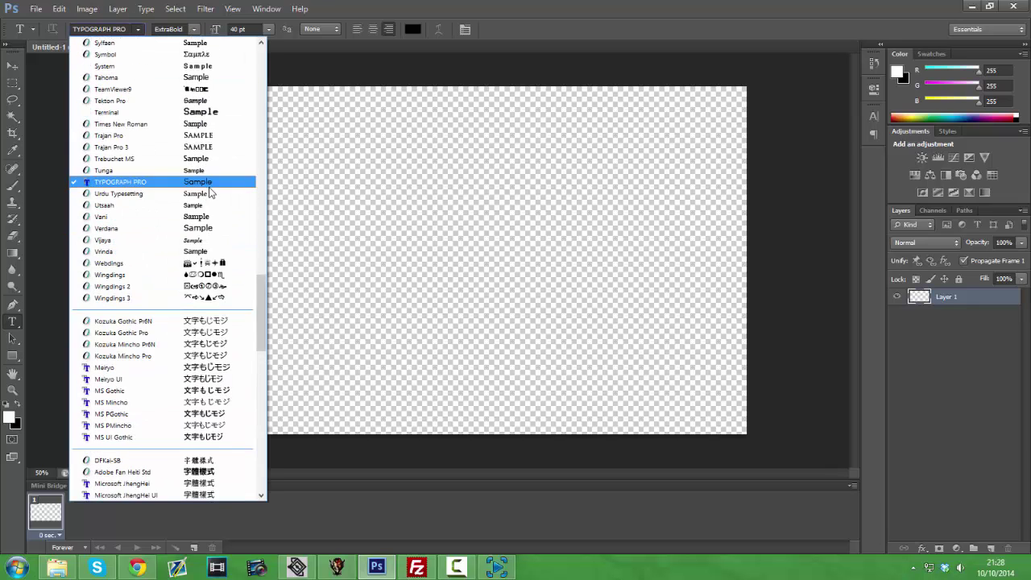
scroll(211, 183, "up", 6)
scroll(215, 175, "up", 1)
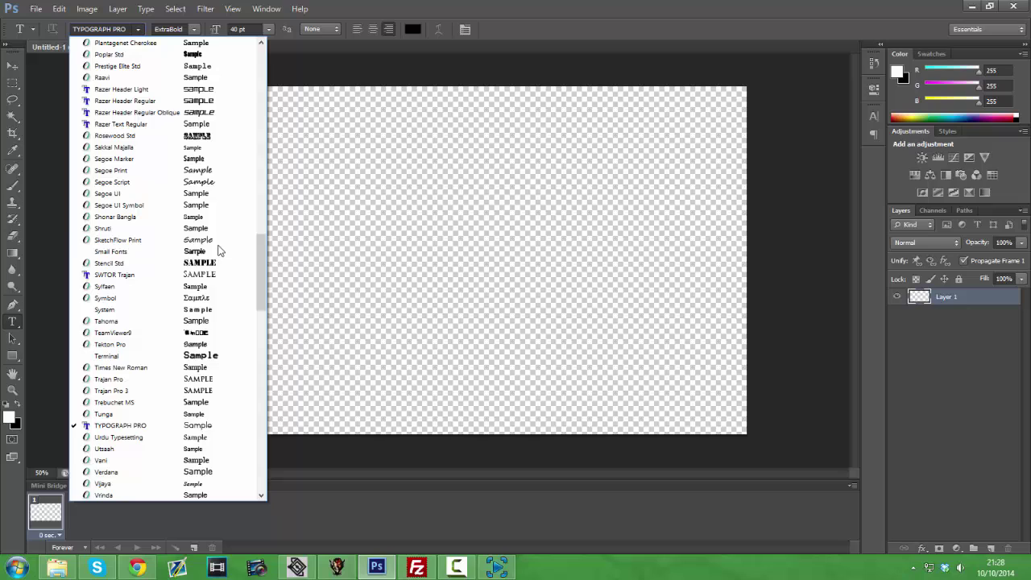
left_click(222, 359)
left_click(403, 256)
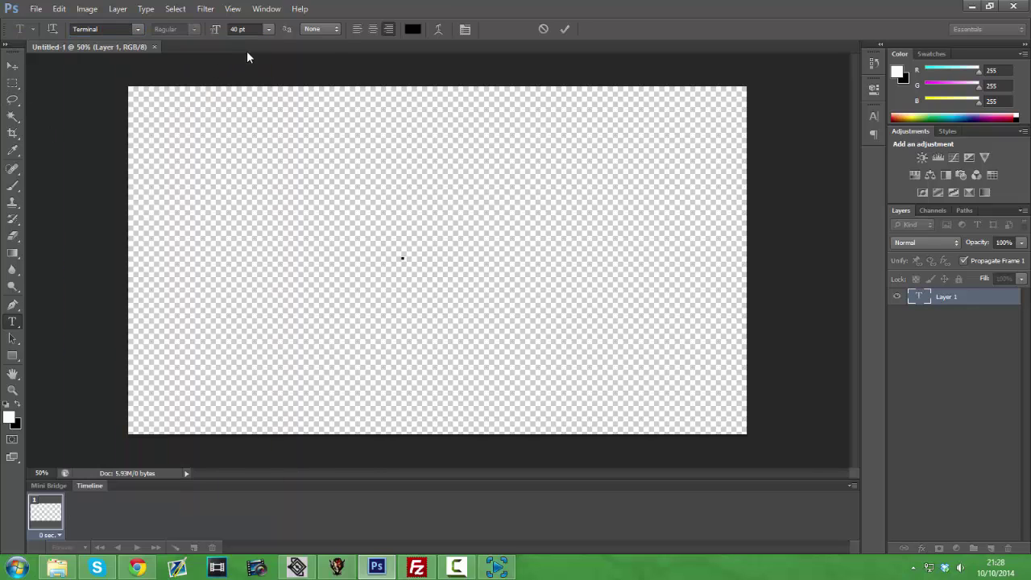
left_click(261, 30)
key("Return")
type("PhobiaMods.")
key("BackSpace")
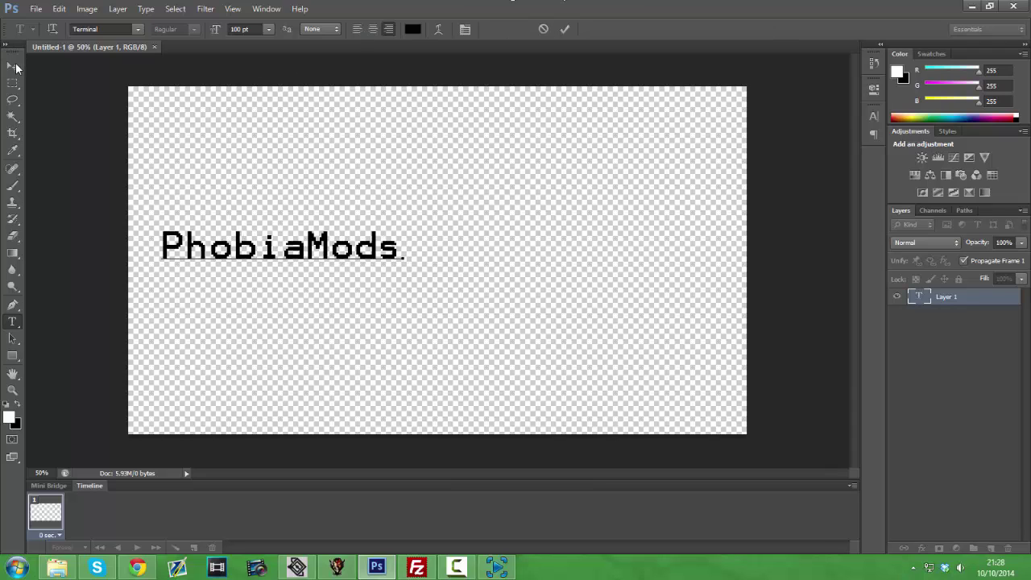
Drag the PhobiaMods text to the right side of the canvas.
left_click(13, 66)
left_click_drag(365, 266, 645, 245)
left_click(12, 321)
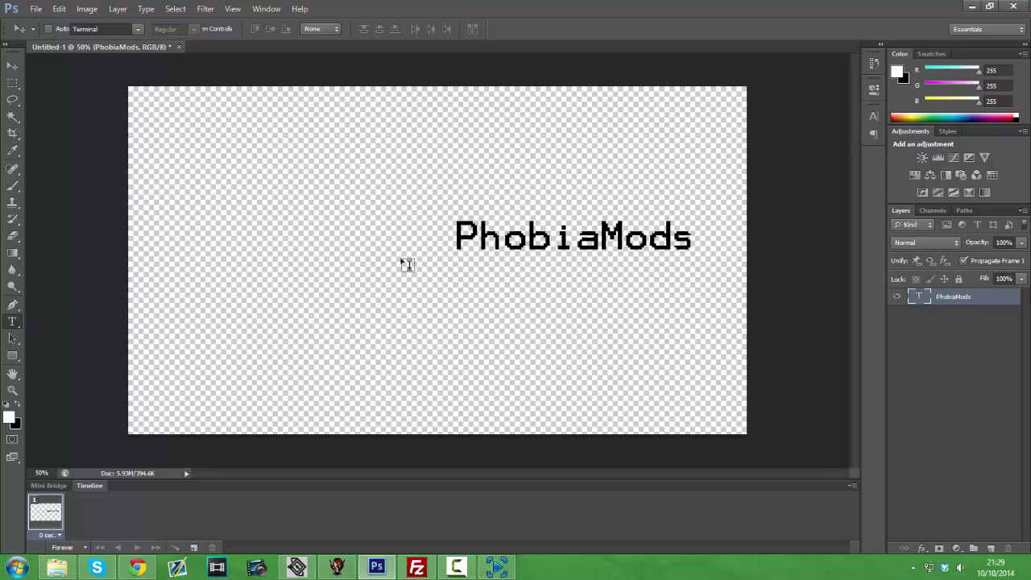
Add a 40 pt 'Modding and Hacking' subtitle and move it up under the title.
left_click(355, 356)
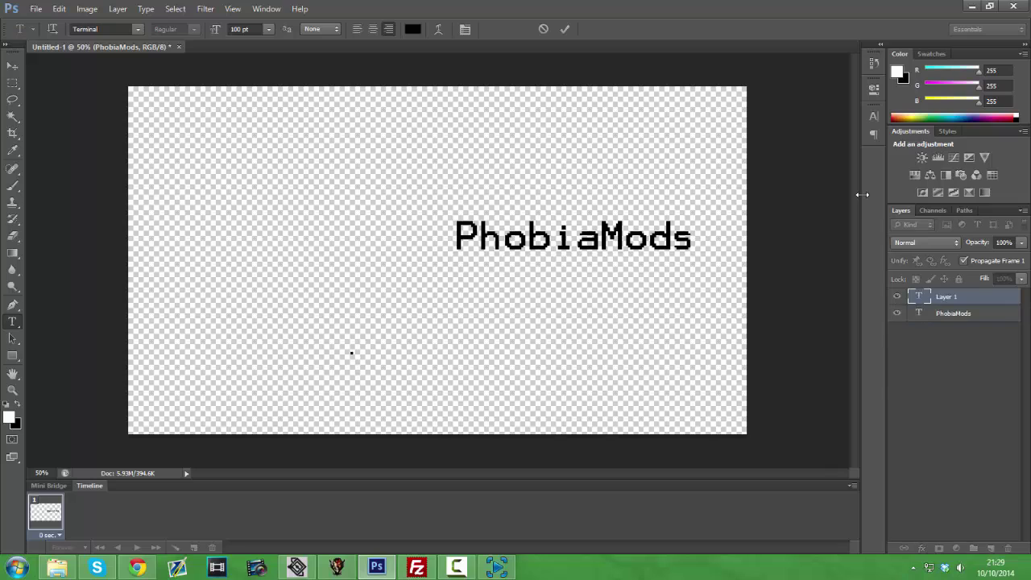
left_click(245, 30)
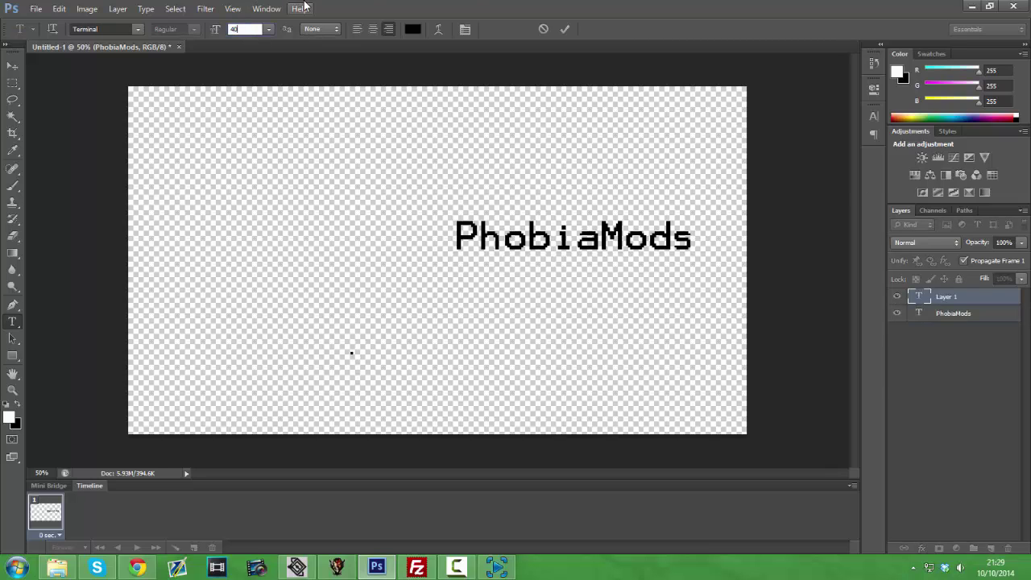
type("40")
key("Return")
type("dding and Hackin")
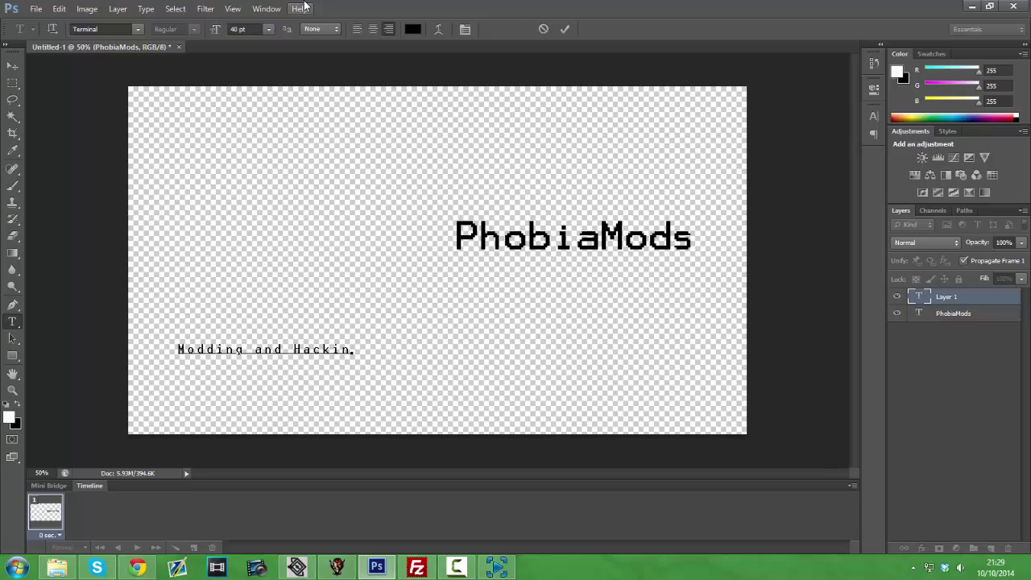
type("g")
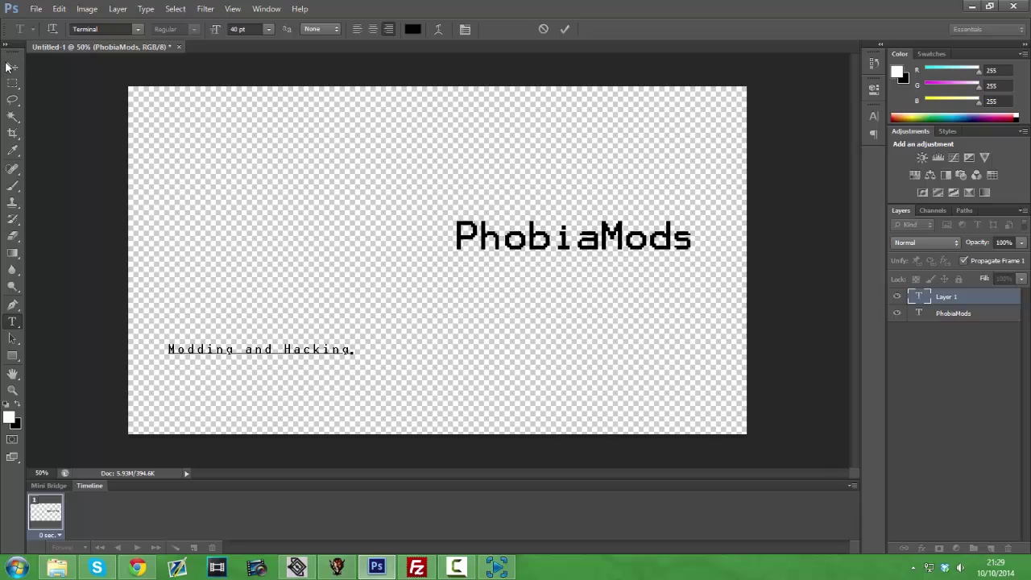
left_click(11, 68)
mouse_move(311, 355)
left_mouse_down()
mouse_move(423, 291)
mouse_move(435, 249)
left_mouse_up()
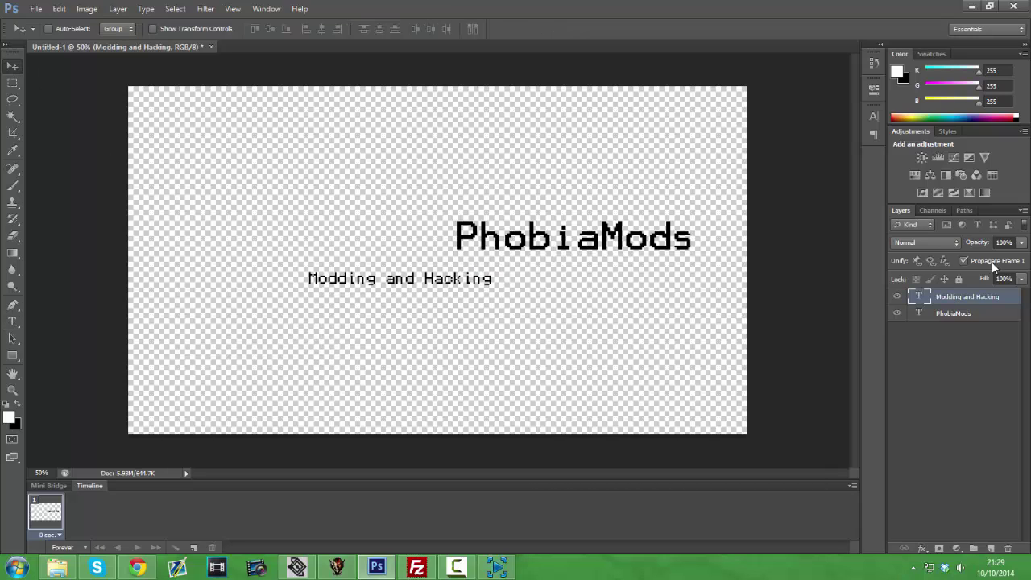
Reposition the PhobiaMods title so it sits directly above the subtitle.
left_click(959, 314)
mouse_move(619, 230)
left_mouse_down()
mouse_move(441, 245)
mouse_move(441, 231)
left_mouse_up()
left_click_drag(460, 279, 440, 286)
left_click(456, 278, "ctrl")
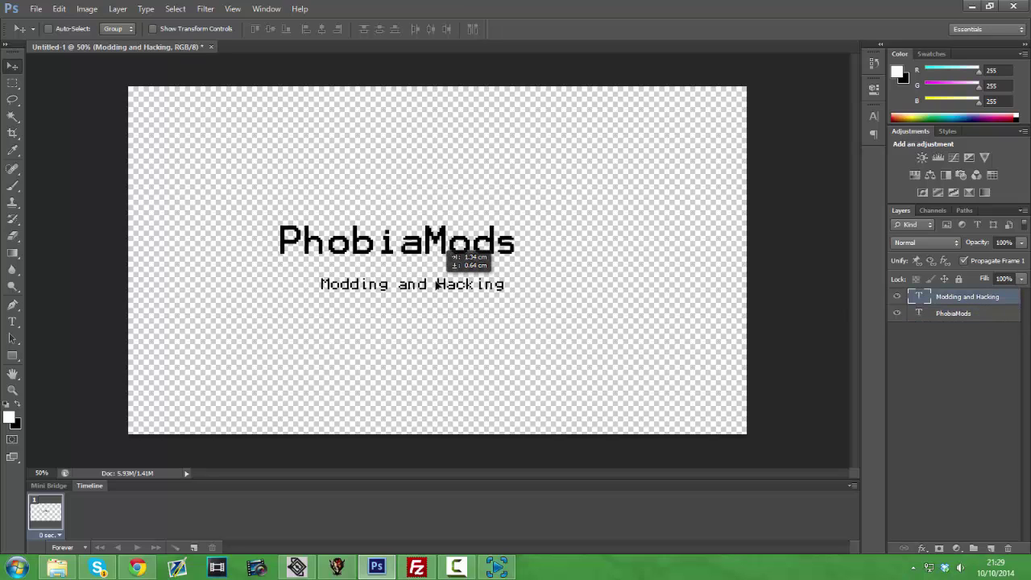
left_click(922, 313)
left_click_drag(454, 245, 466, 256)
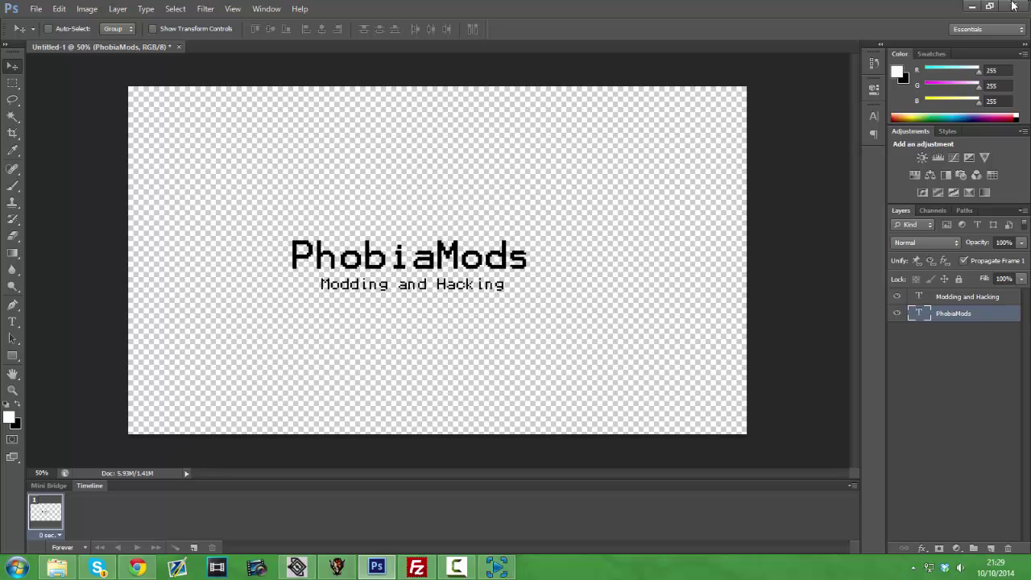
Place the tumblr beach image from the desktop above the PhobiaMods title.
left_click(972, 7)
mouse_move(170, 298)
left_mouse_down()
mouse_move(456, 569)
mouse_move(430, 398)
left_mouse_up()
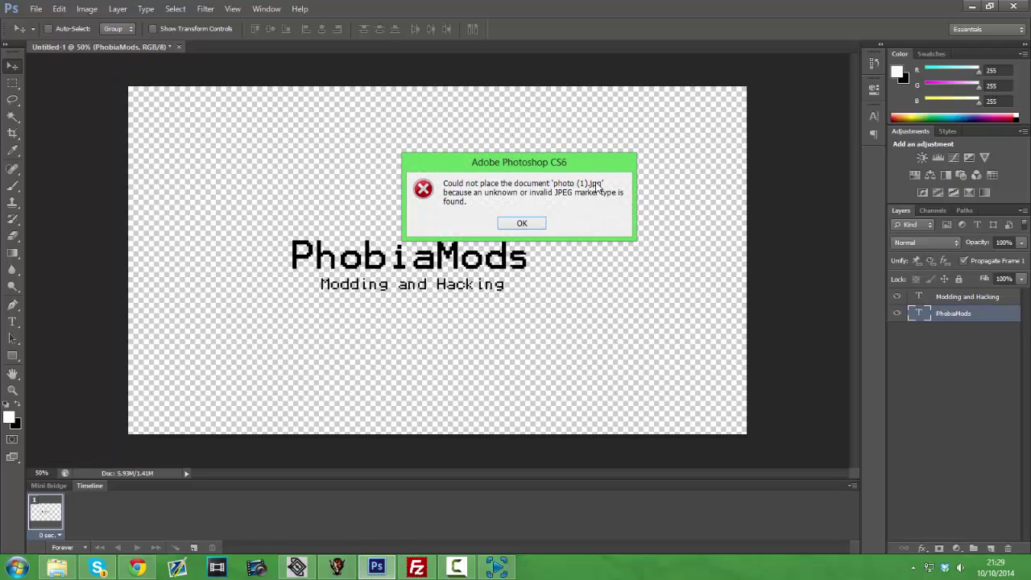
left_click(523, 223)
left_click(973, 7)
mouse_move(185, 174)
left_mouse_down()
mouse_move(520, 480)
mouse_move(461, 382)
left_mouse_up()
mouse_move(486, 255)
left_mouse_down()
mouse_move(472, 172)
mouse_move(461, 171)
left_mouse_up()
left_click(649, 30)
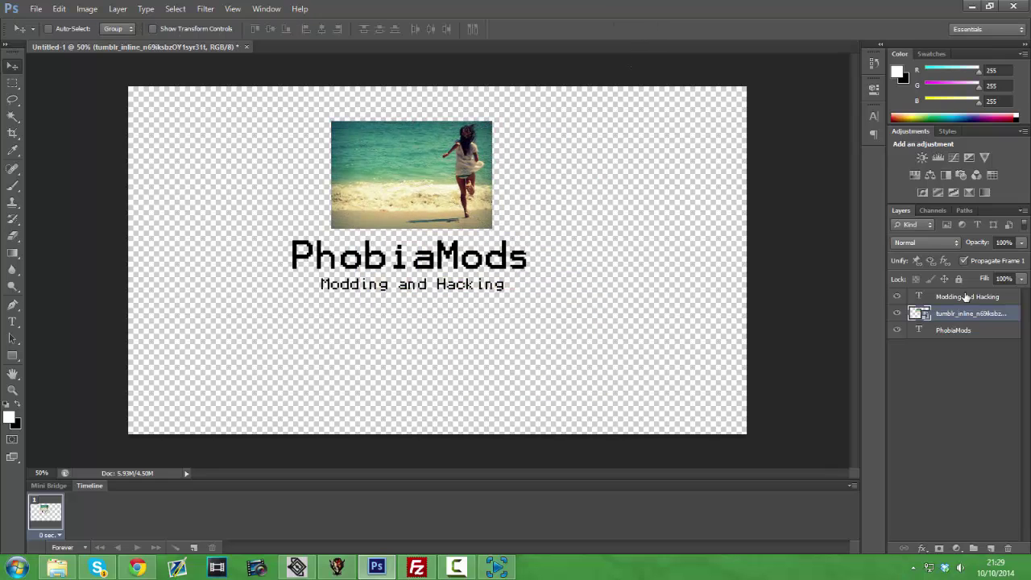
Shift the subtitle and PhobiaMods title lower so they sit beneath the photo.
left_click(967, 297)
mouse_move(464, 269)
left_mouse_down()
mouse_move(484, 285)
mouse_move(476, 297)
left_mouse_up()
left_click(975, 314)
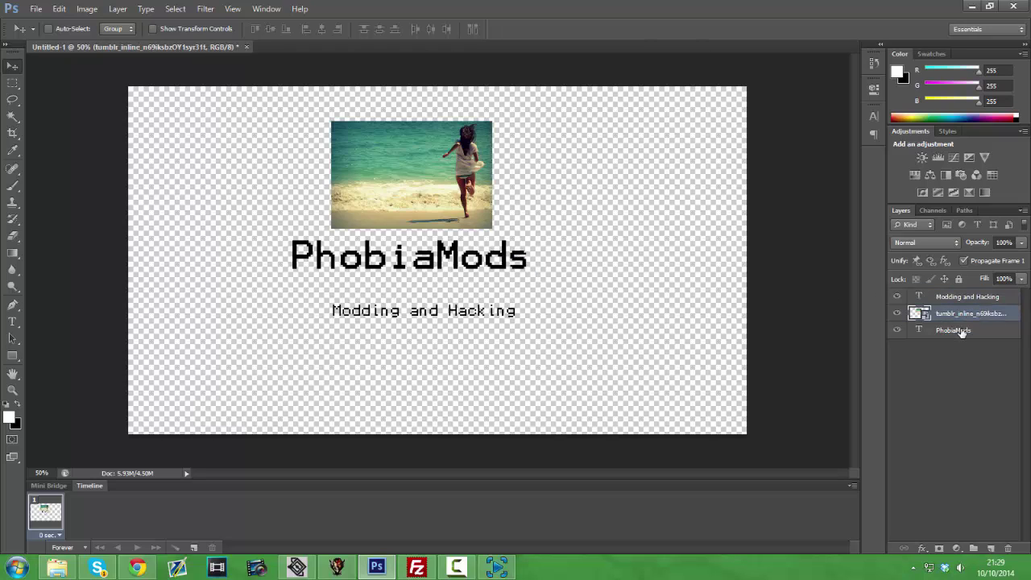
left_click(958, 331)
mouse_move(415, 277)
left_mouse_down()
mouse_move(434, 302)
mouse_move(419, 300)
left_mouse_up()
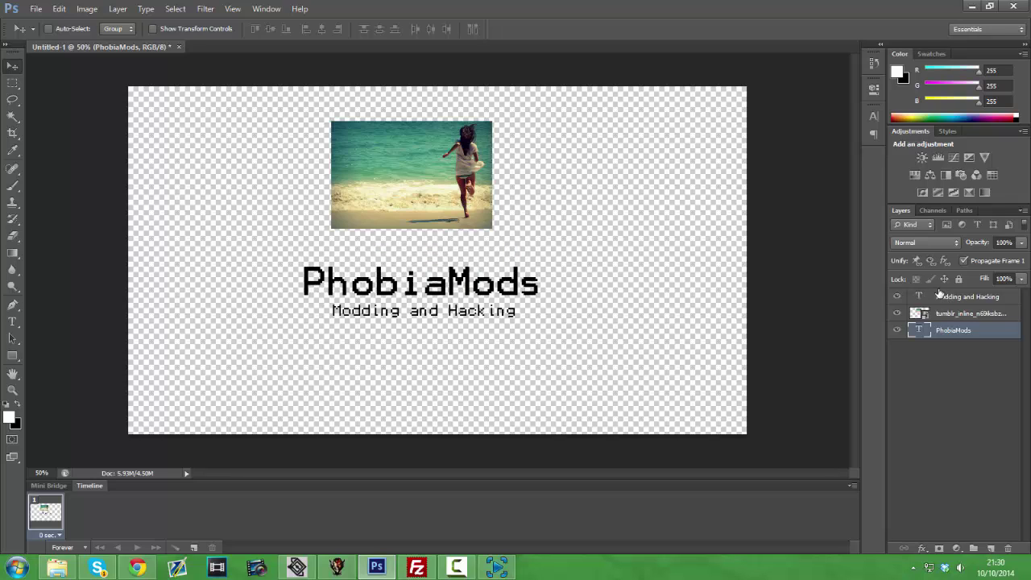
left_click(962, 296)
left_click_drag(498, 164, 486, 173)
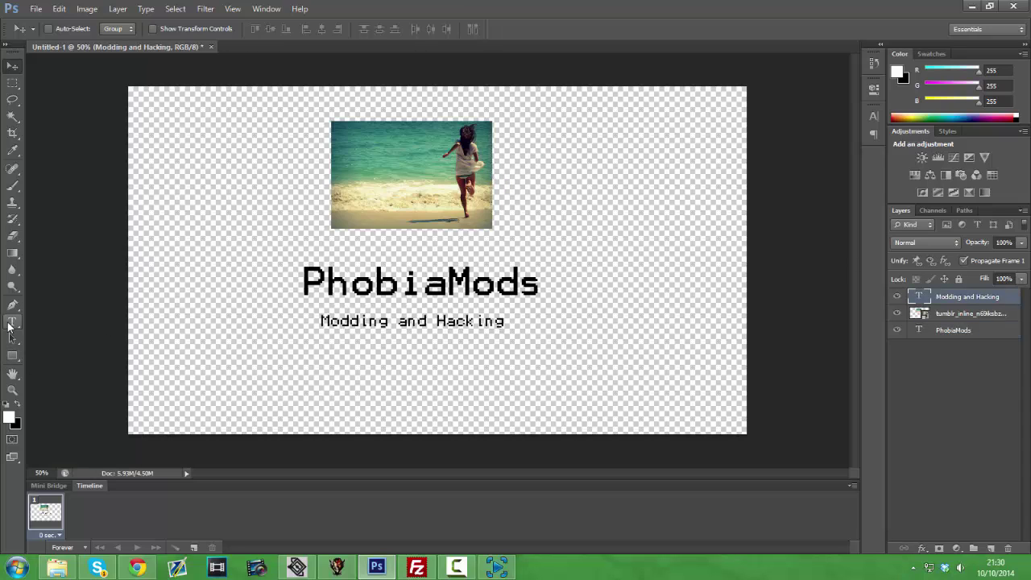
Add the text line 'ze is gay.' near the bottom-right of the canvas.
left_click(12, 323)
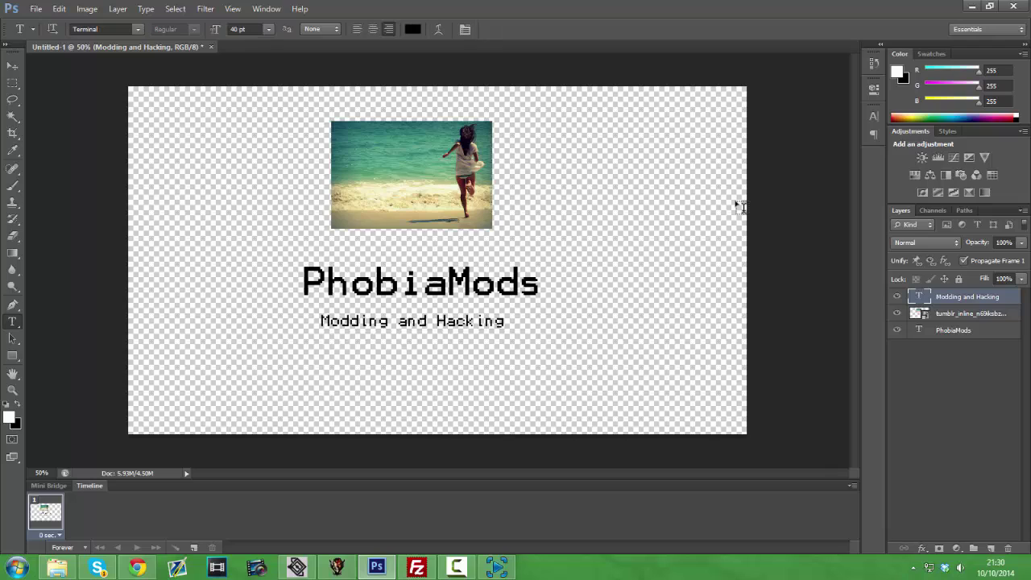
left_click(454, 402)
type("ze is gay.")
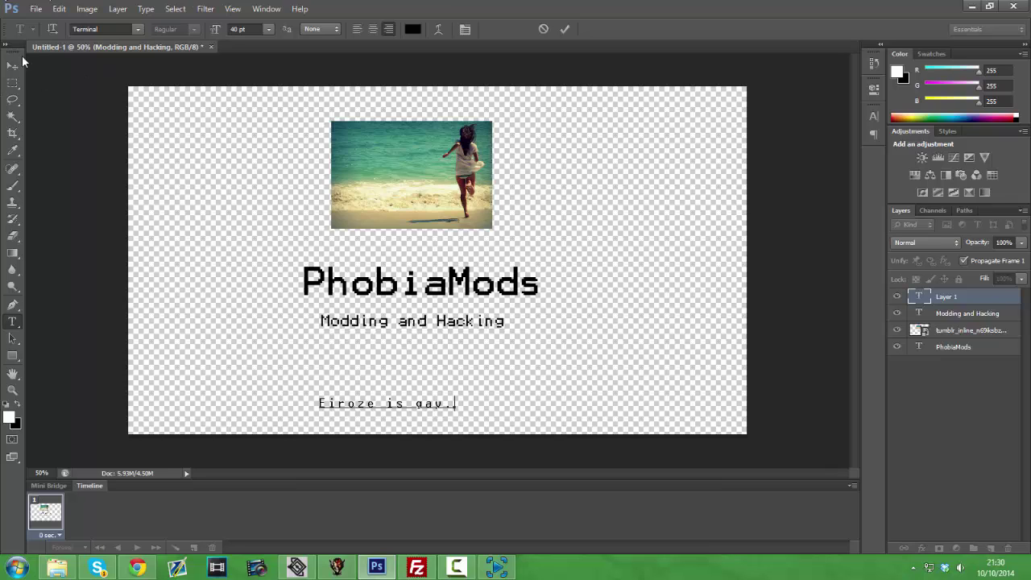
left_click(14, 64)
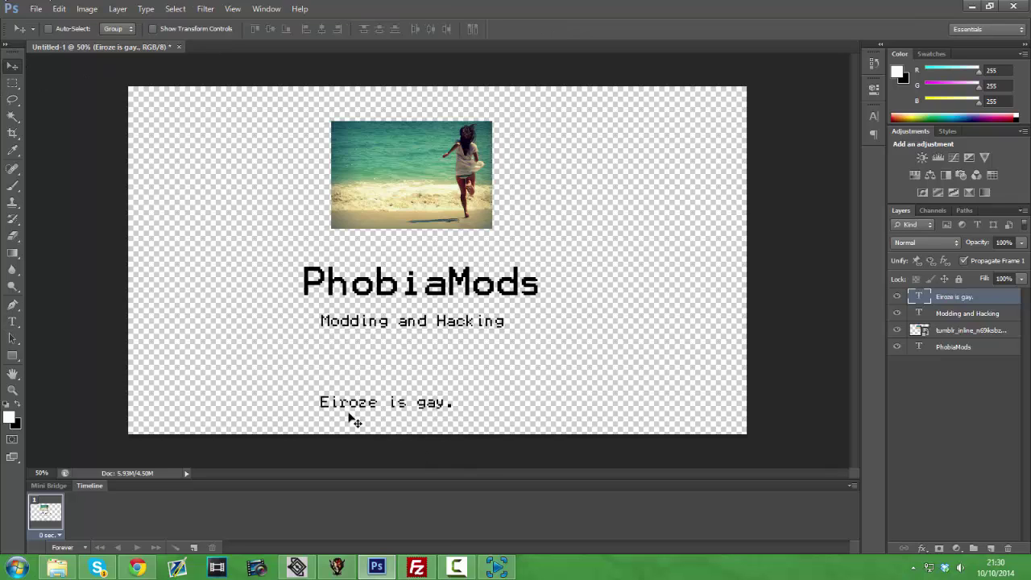
left_click_drag(352, 415, 524, 418)
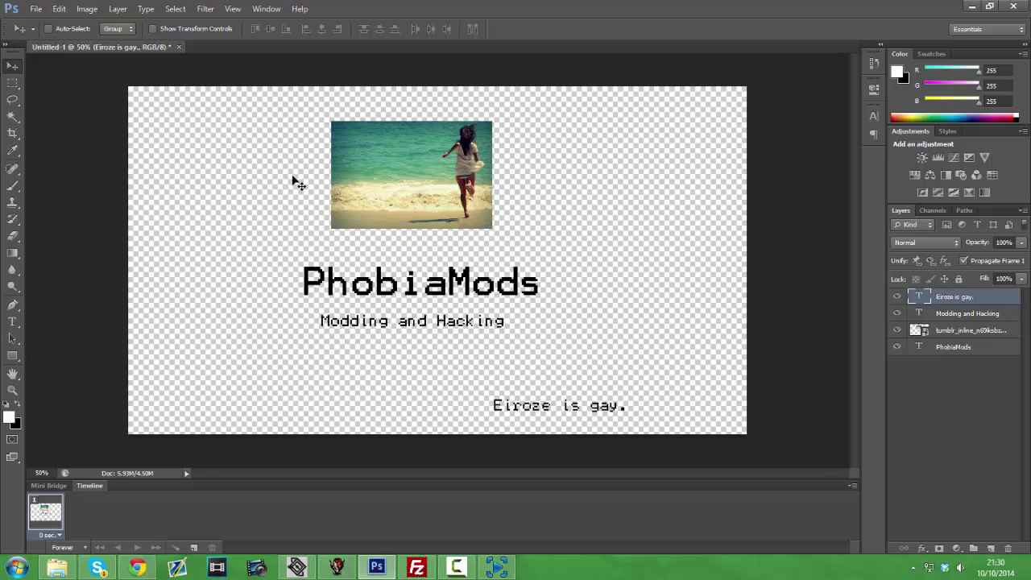
mouse_move(589, 417)
left_mouse_down()
mouse_move(596, 428)
mouse_move(588, 426)
left_mouse_up()
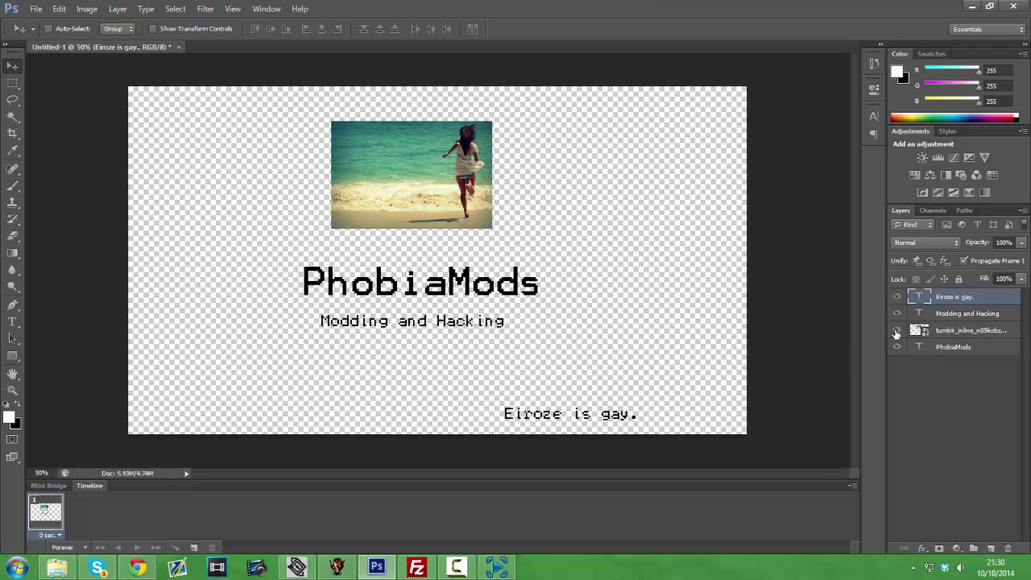
Nudge the subtitle, PhobiaMods title and beach photo tighter together.
left_click(1004, 313)
left_click_drag(460, 280, 483, 284)
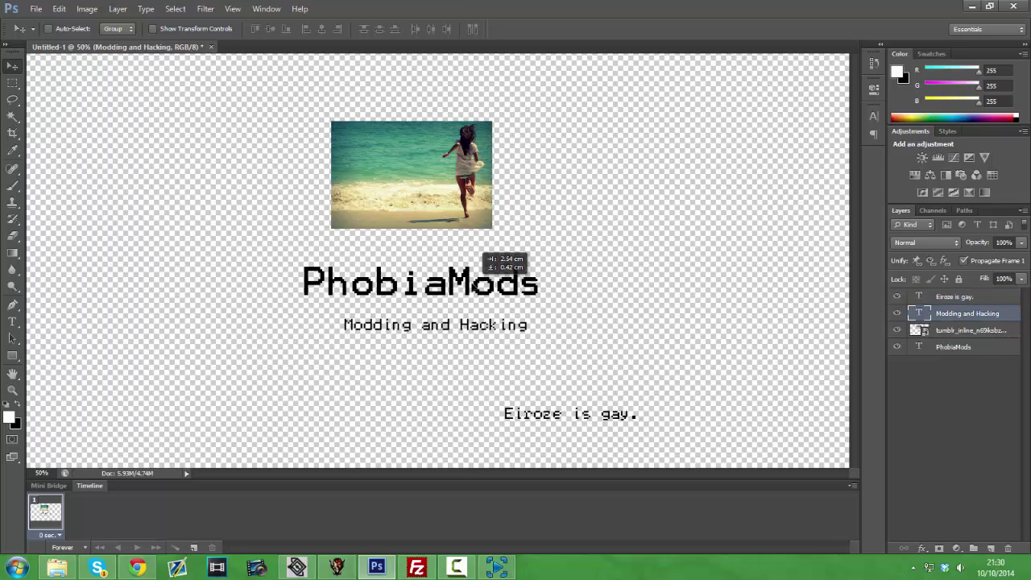
left_click(959, 347)
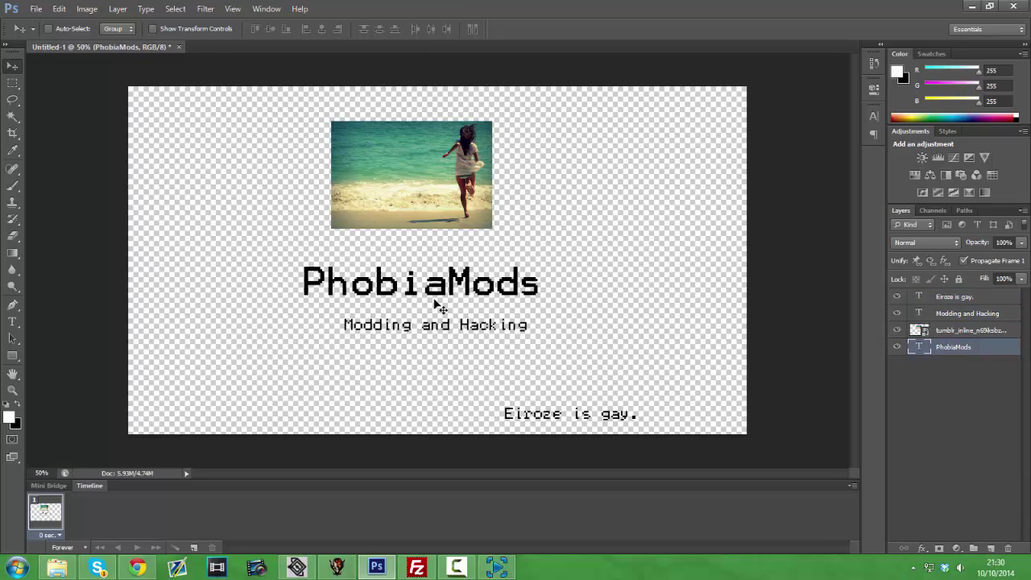
left_click_drag(438, 306, 457, 320)
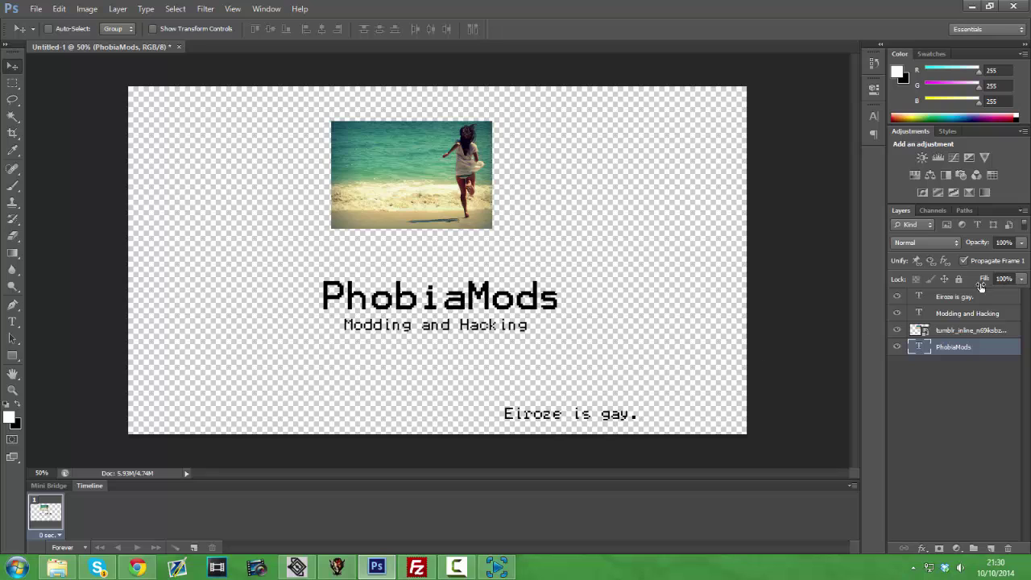
left_click(966, 332)
mouse_move(461, 164)
left_mouse_down()
mouse_move(474, 153)
mouse_move(468, 189)
left_mouse_up()
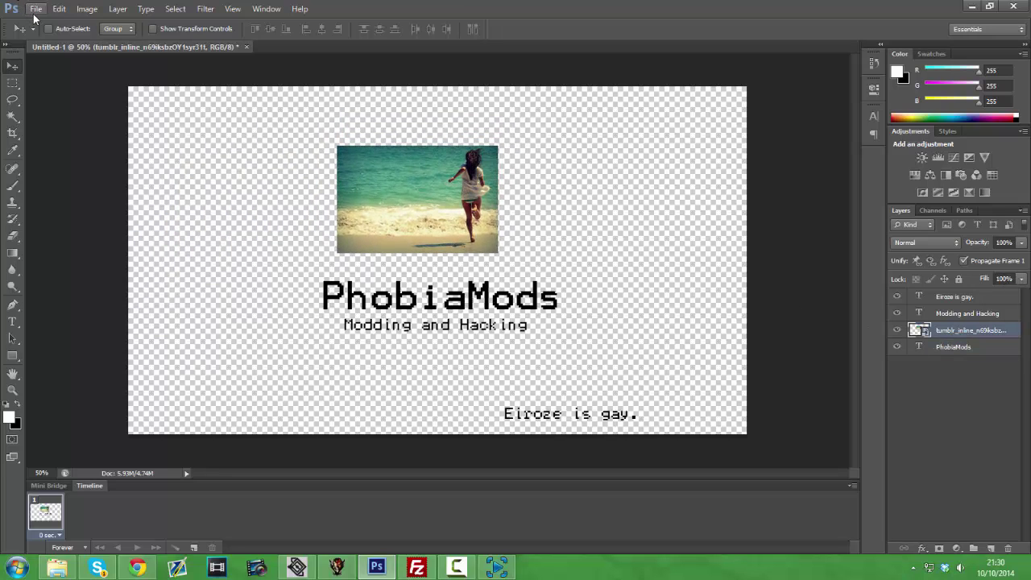
Save a copy in PNG format and name it Coldboot.
left_click(36, 9)
left_click(103, 163)
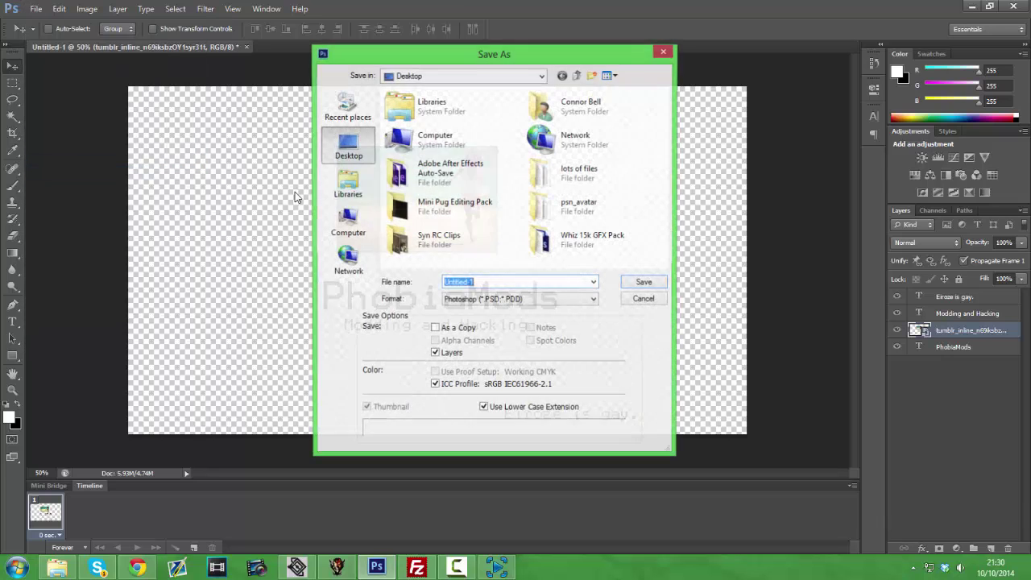
left_click(475, 300)
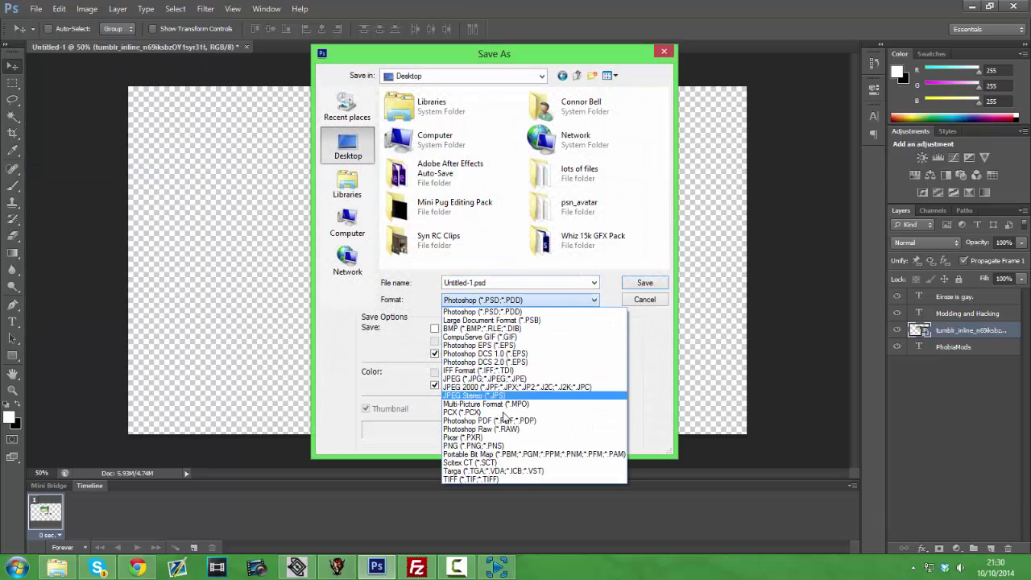
key("Return")
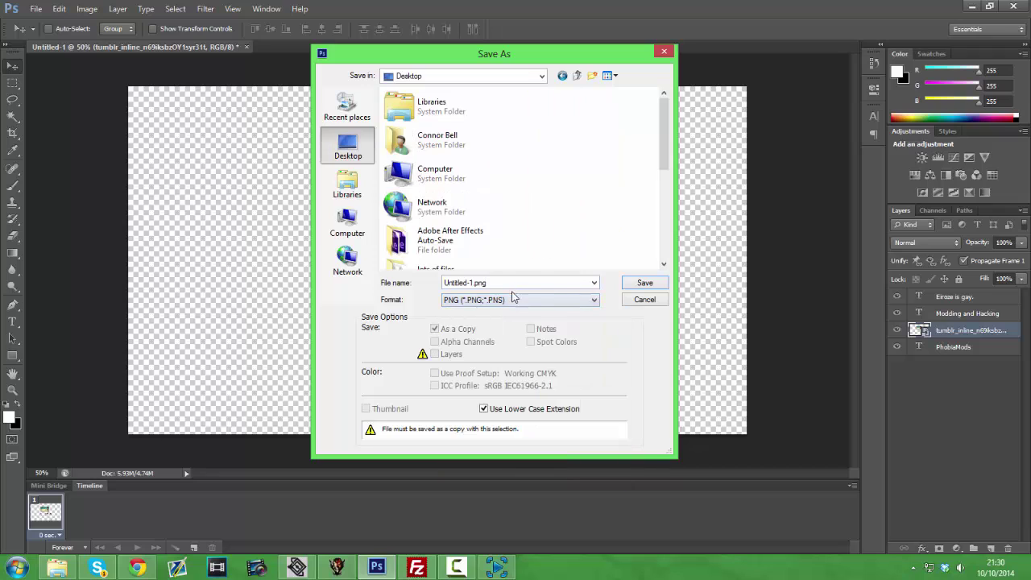
double_click(510, 286)
type("Coldboot")
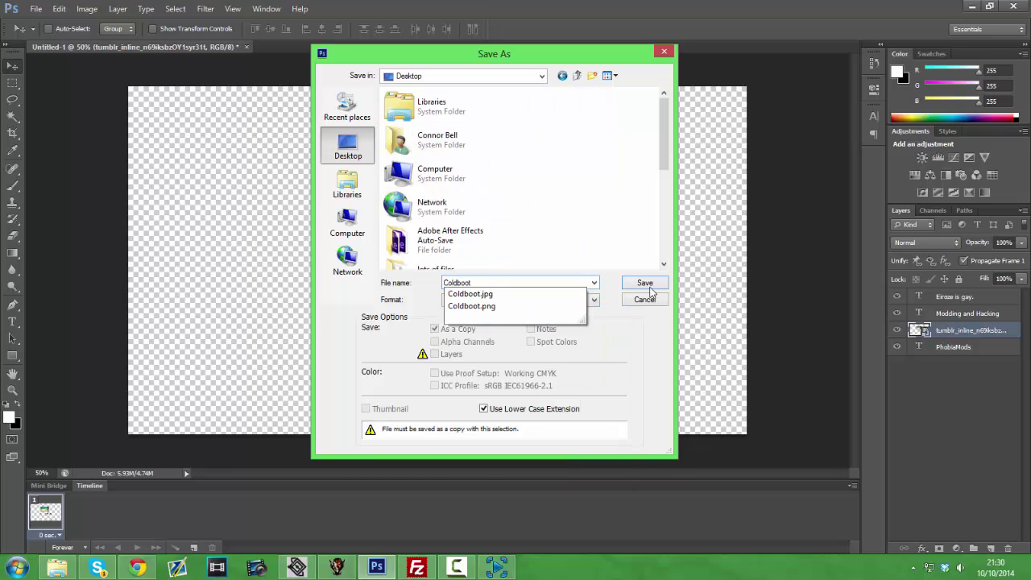
Delete the old Coldboot image on the Desktop and save with the default PNG options.
scroll(648, 182, "down", 5)
scroll(564, 193, "down", 2)
left_click(460, 231)
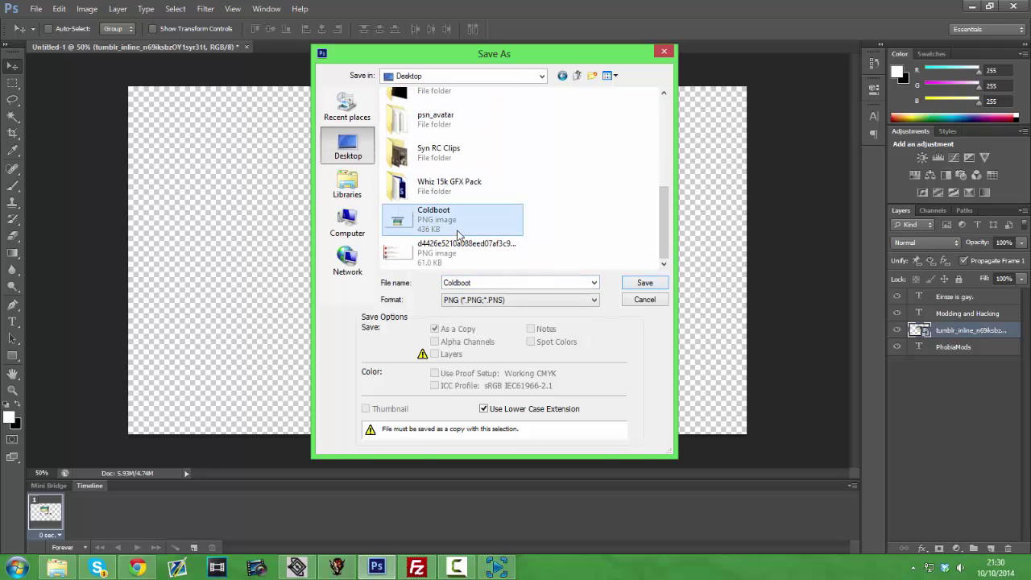
key("Delete")
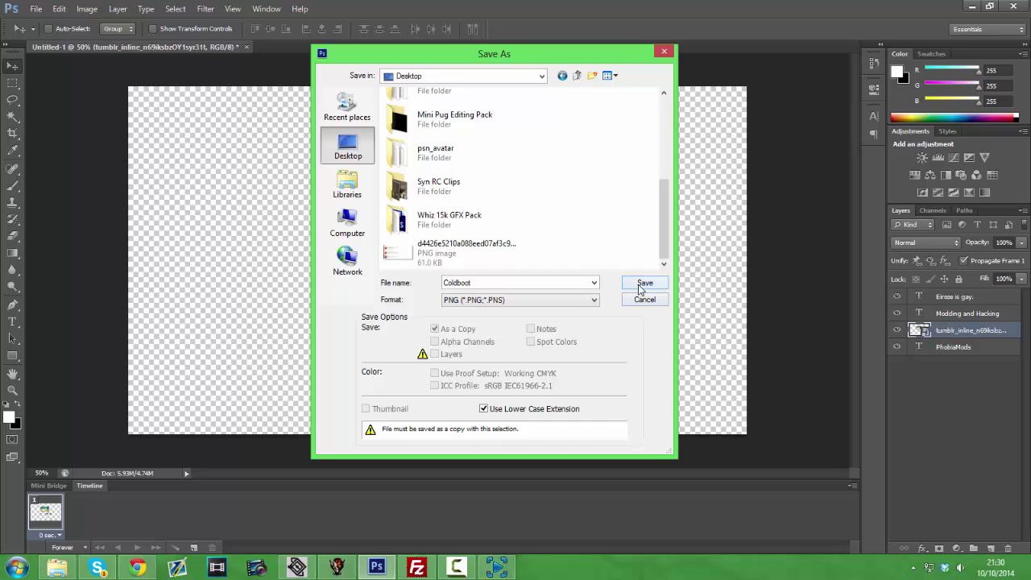
left_click(641, 285)
left_click(555, 177)
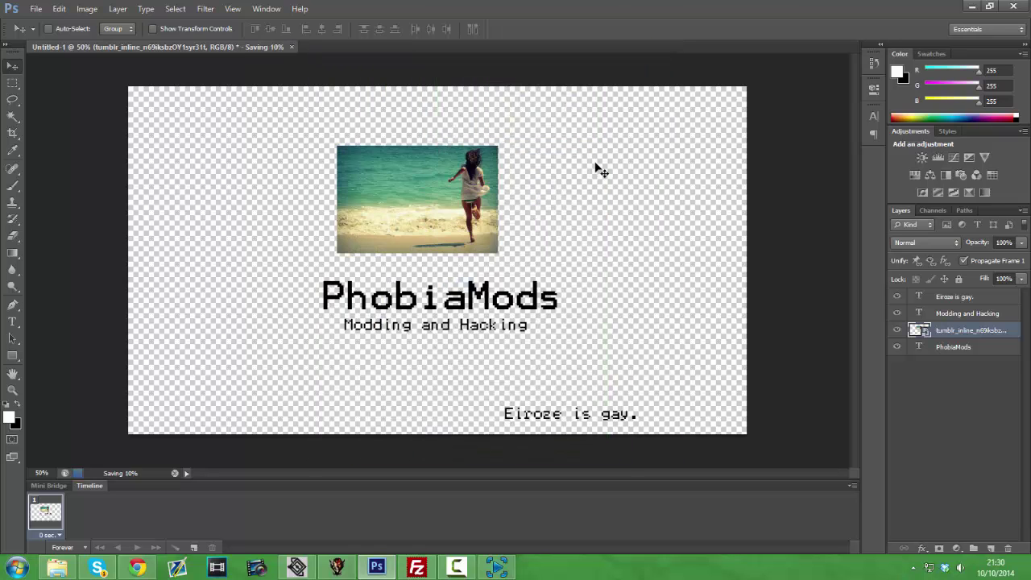
Launch Easy Static RAF Converter from the desktop and dismiss the antivirus warning.
left_click(972, 7)
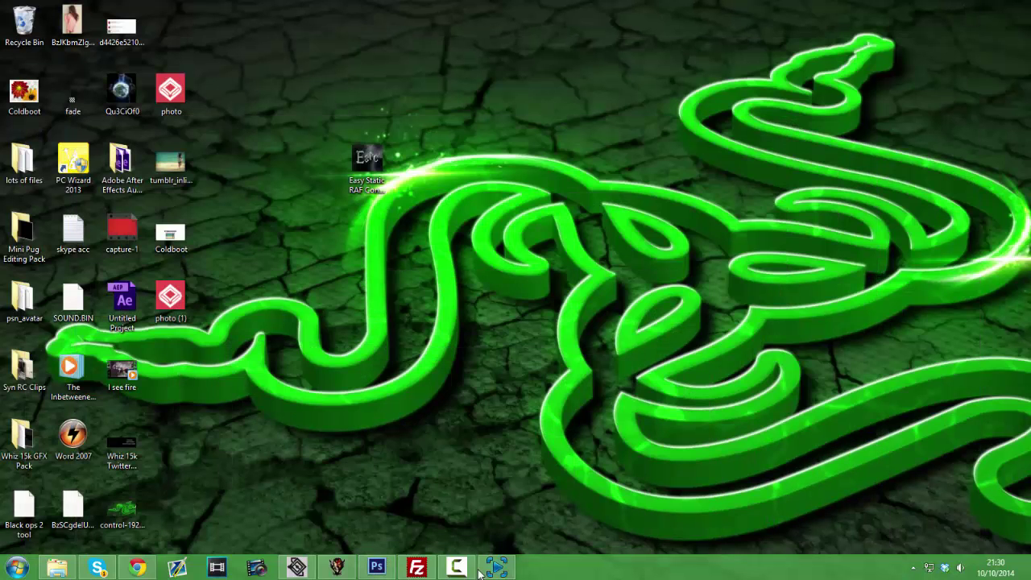
double_click(369, 180)
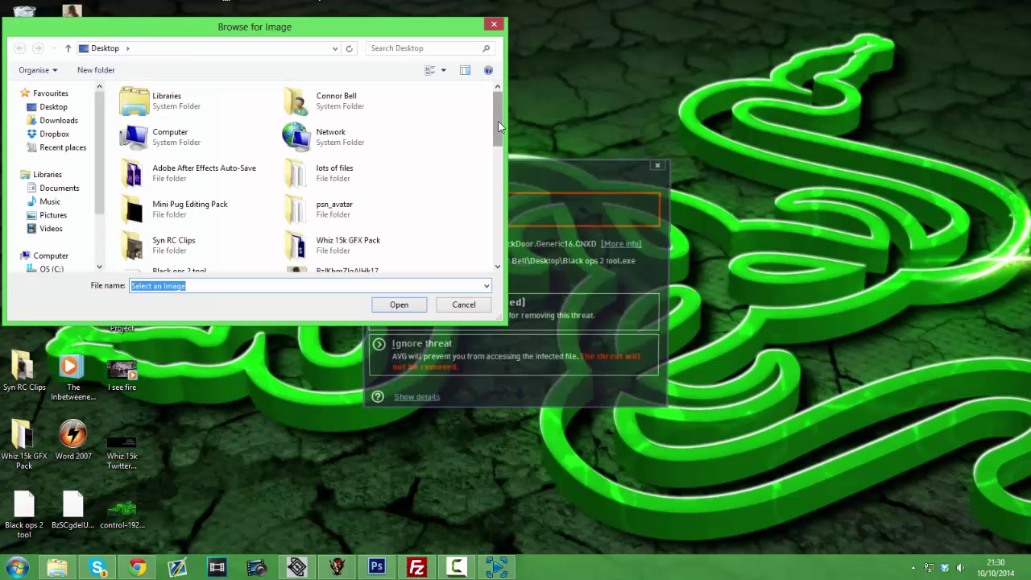
scroll(451, 185, "down", 3)
left_click(662, 165)
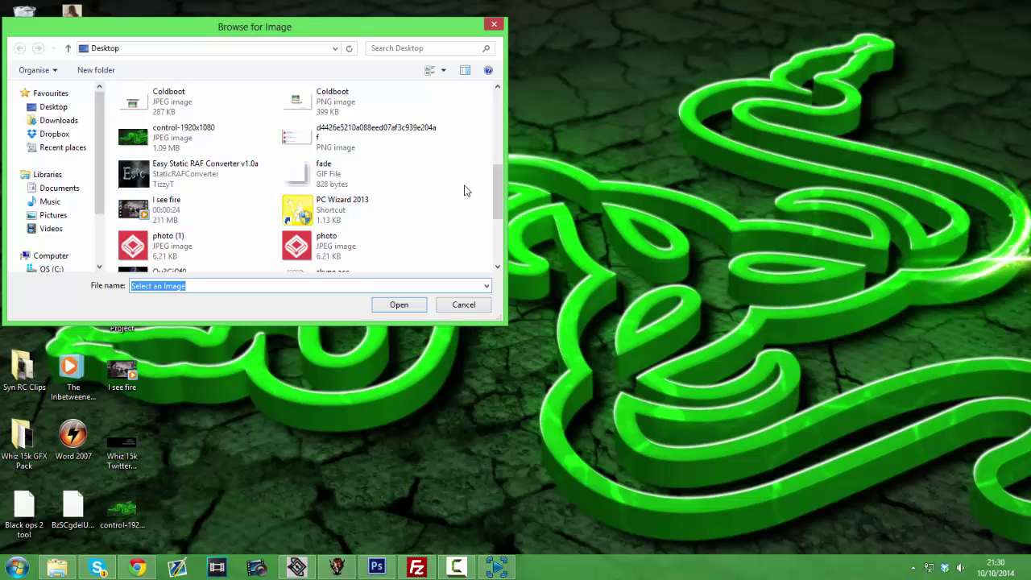
Convert Coldboot.png with Top Left position and a specified output folder on the desktop.
left_click(390, 100)
key("Return")
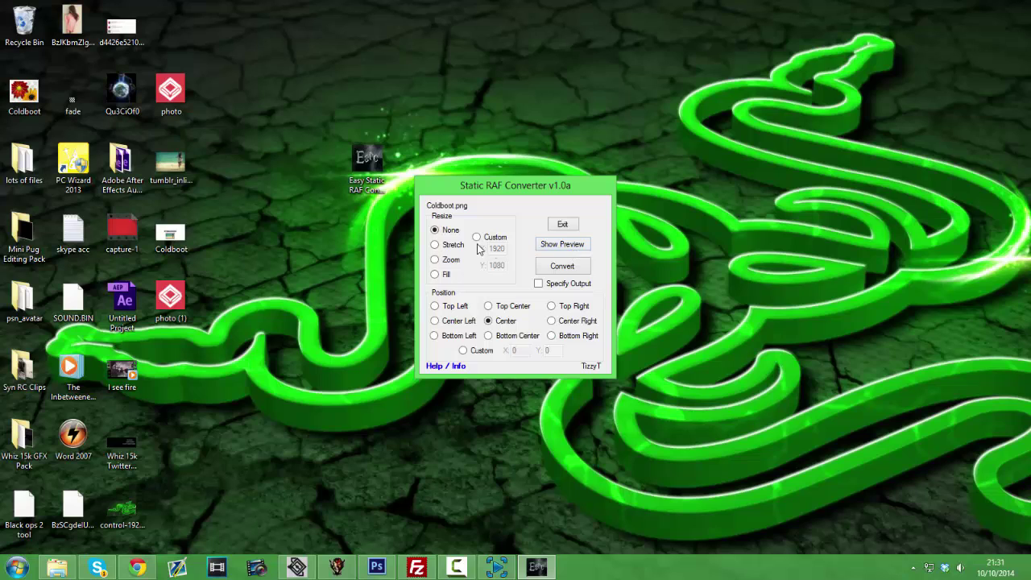
left_click(451, 309)
left_click(553, 286)
left_click(563, 266)
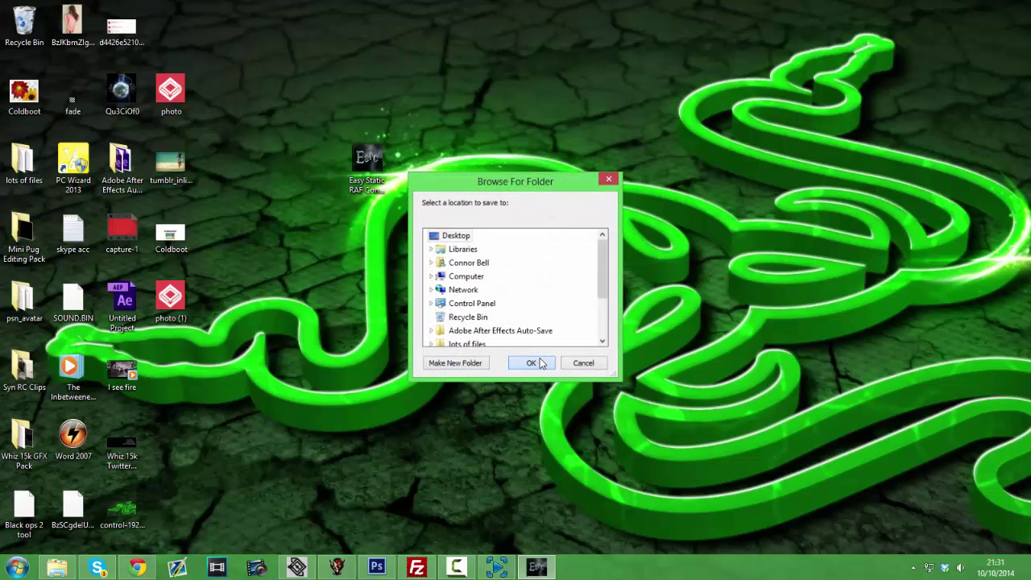
left_click(539, 362)
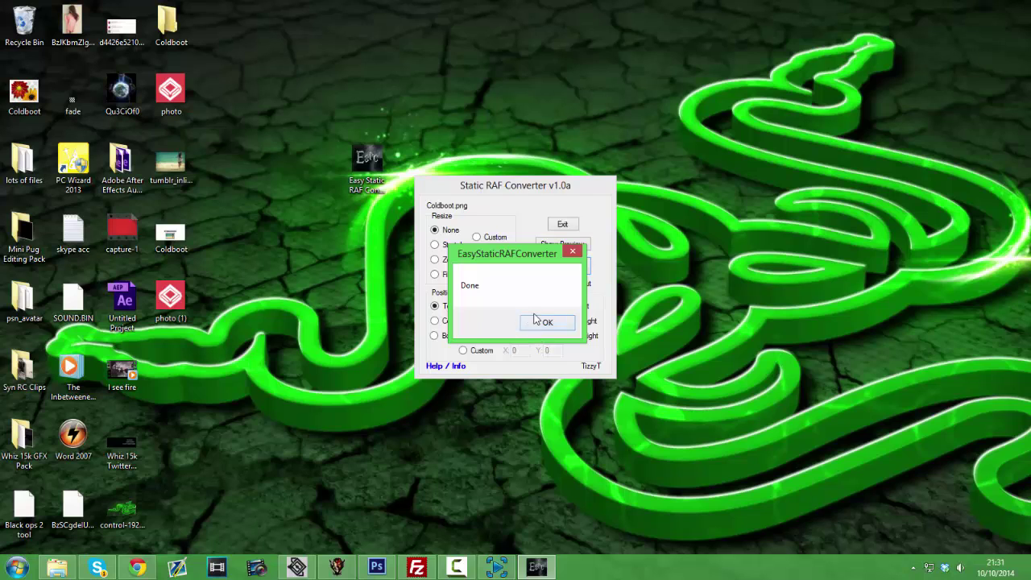
Dismiss the Done message, open the desktop Coldboot folder, and view Preview in Windows Photo Viewer.
left_click(550, 326)
mouse_move(169, 38)
left_mouse_down()
mouse_move(592, 286)
mouse_move(611, 314)
left_mouse_up()
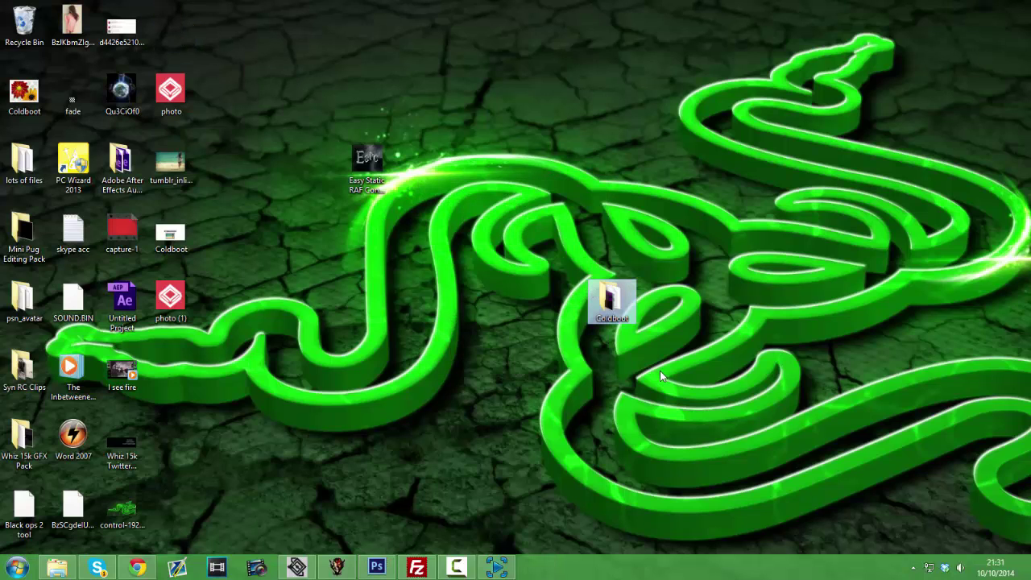
double_click(606, 308)
left_click(149, 208)
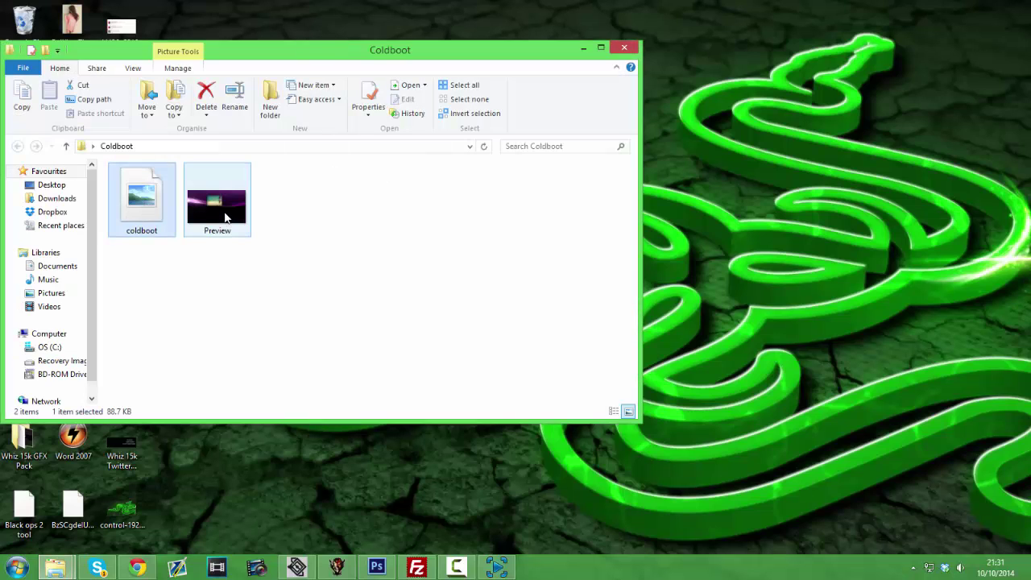
left_click(226, 216)
right_click(226, 217)
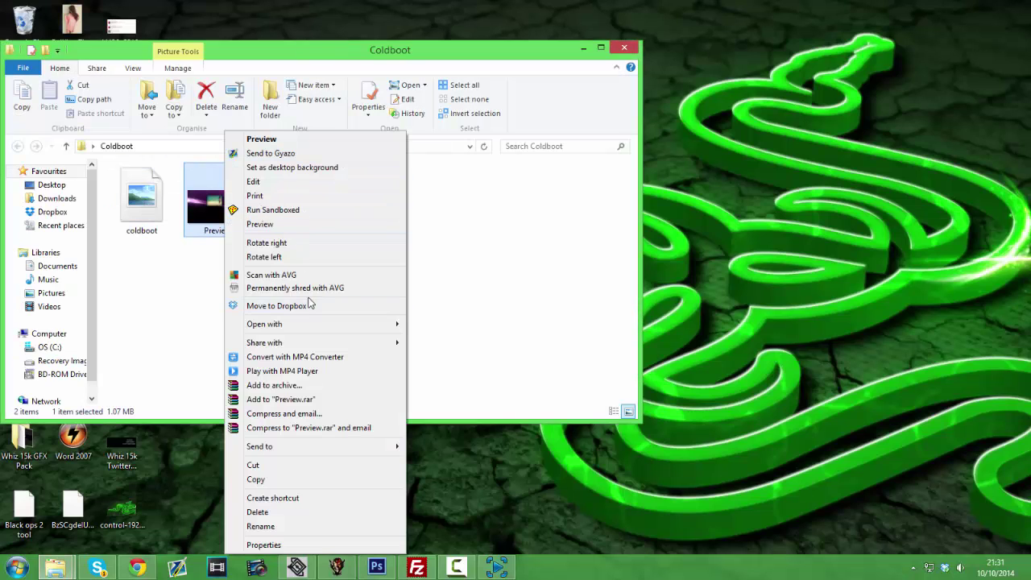
mouse_move(265, 324)
left_click(477, 409)
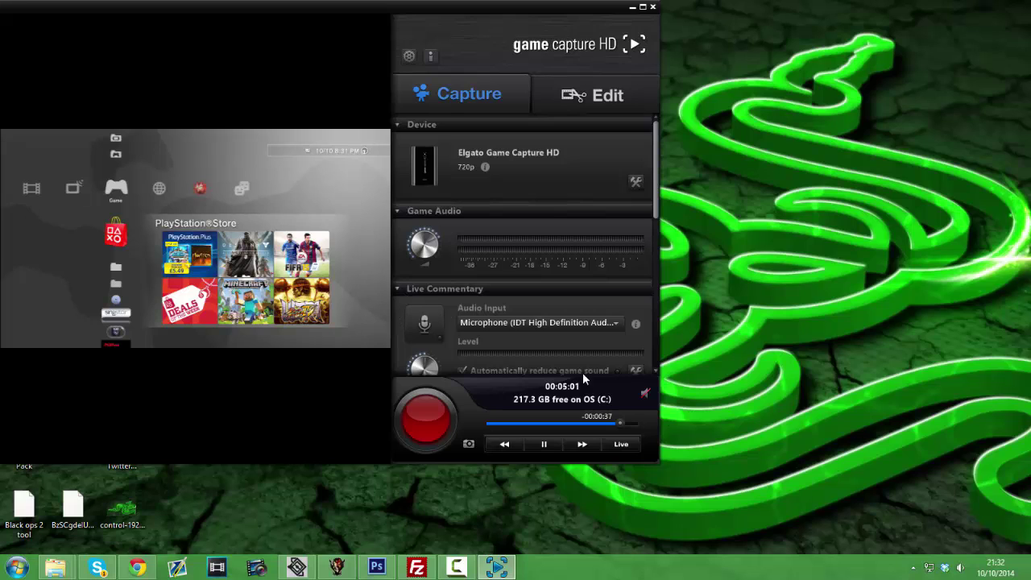
Set Game Capture HD's preview to Live, minimise it, and restore FileZilla.
left_click(633, 445)
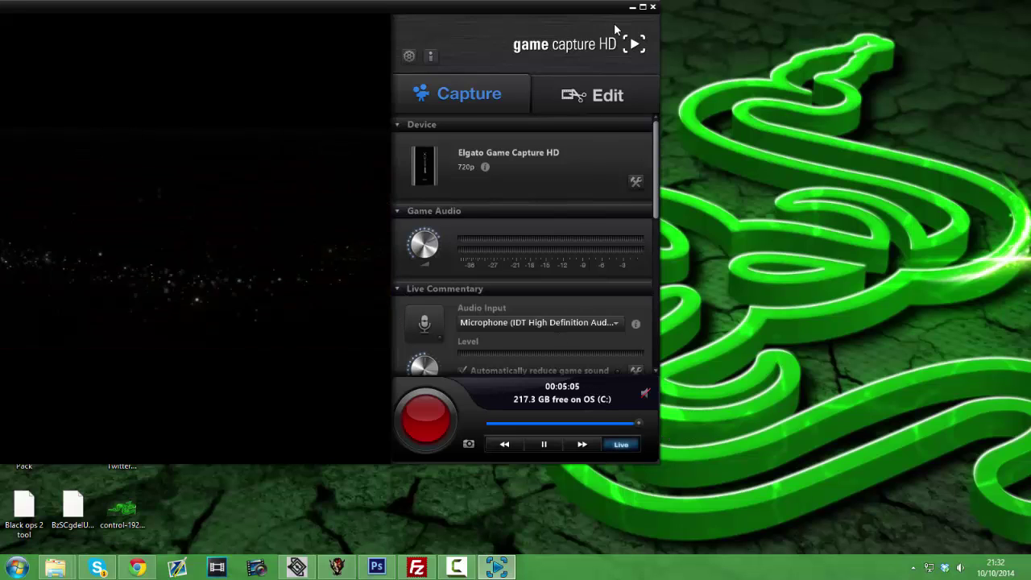
left_click(632, 8)
left_click(417, 567)
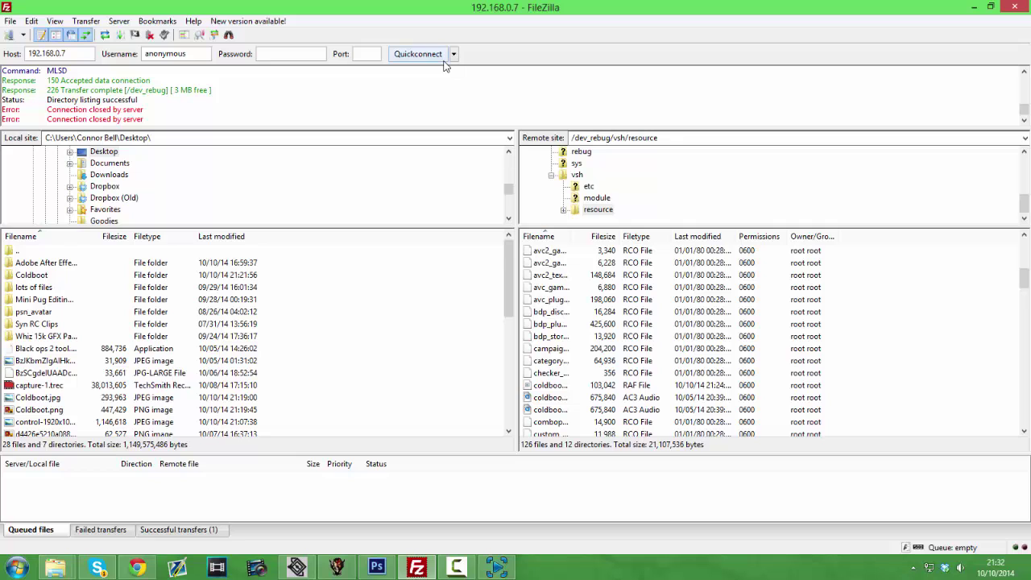
Reconnect to the PS3 and browse to /dev_rebug/vsh/resource.
left_click(433, 56)
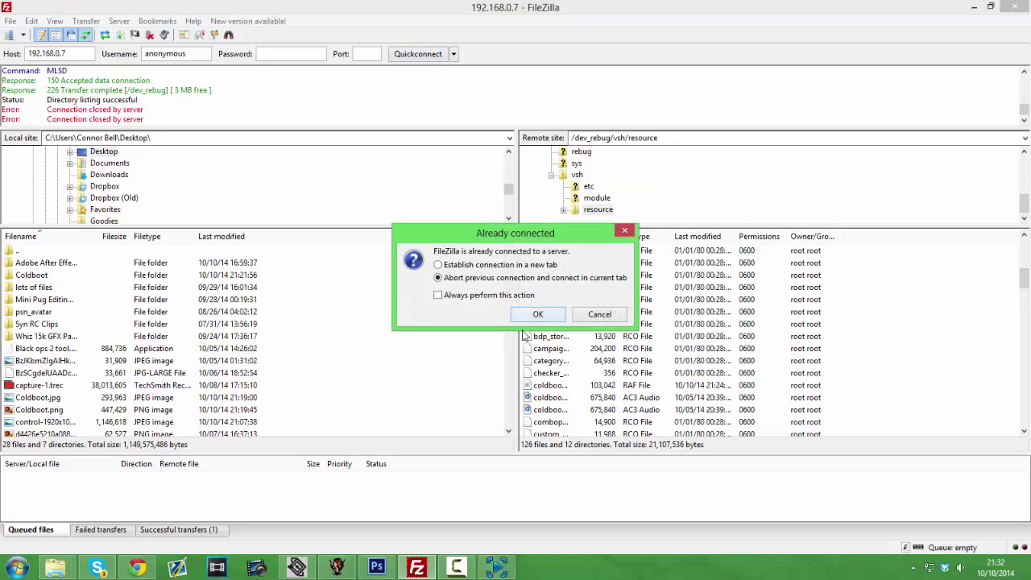
left_click(535, 314)
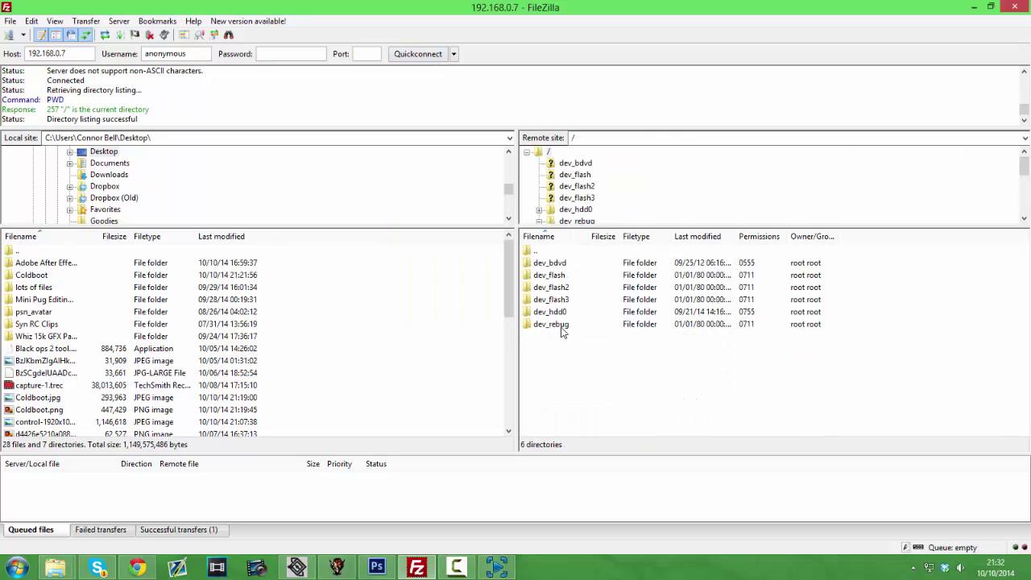
double_click(562, 326)
double_click(554, 351)
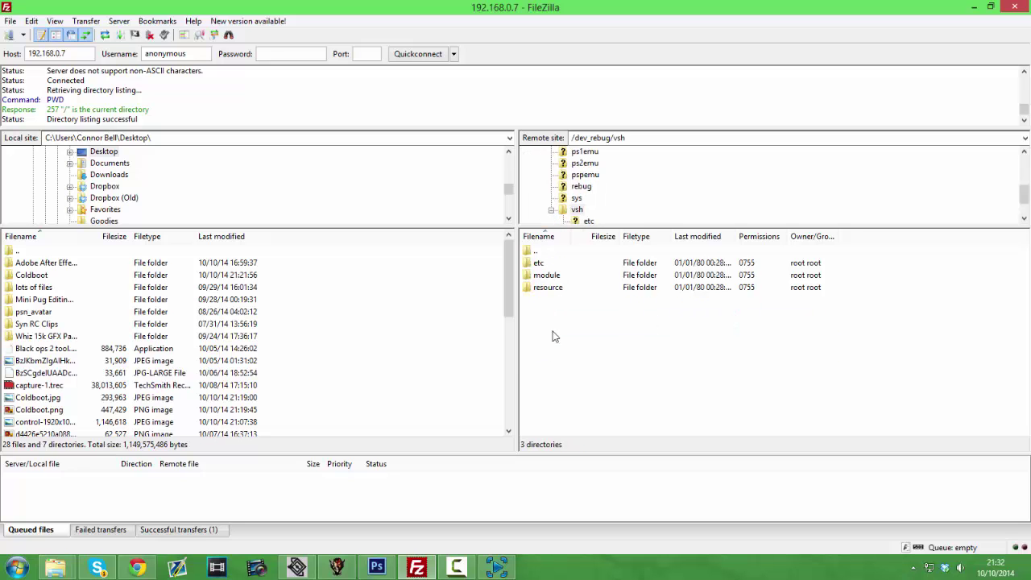
double_click(552, 290)
scroll(564, 374, "down", 3)
scroll(556, 378, "down", 3)
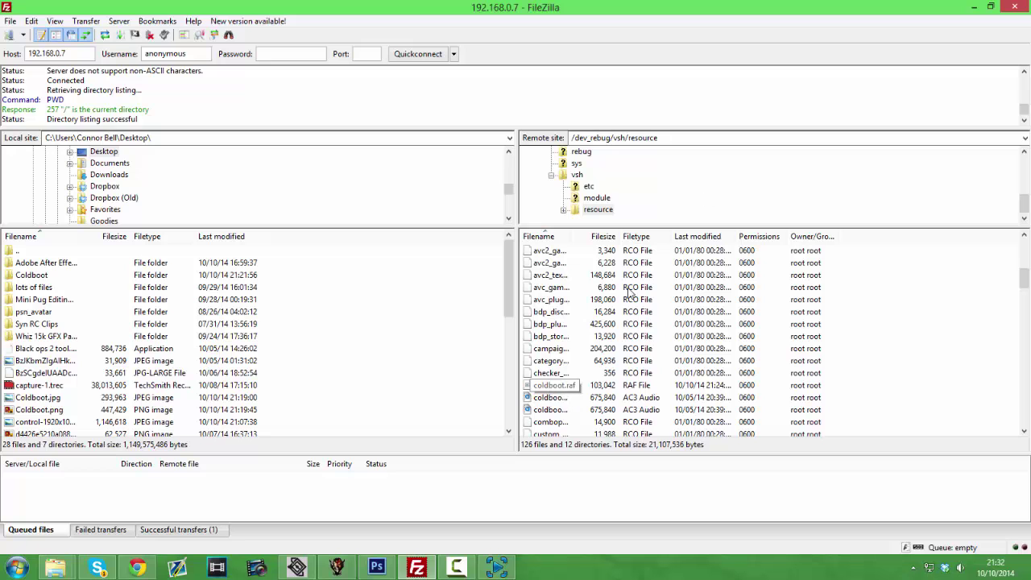
Upload the new coldboot.raf into the resource folder, overwriting the old one.
left_click(973, 6)
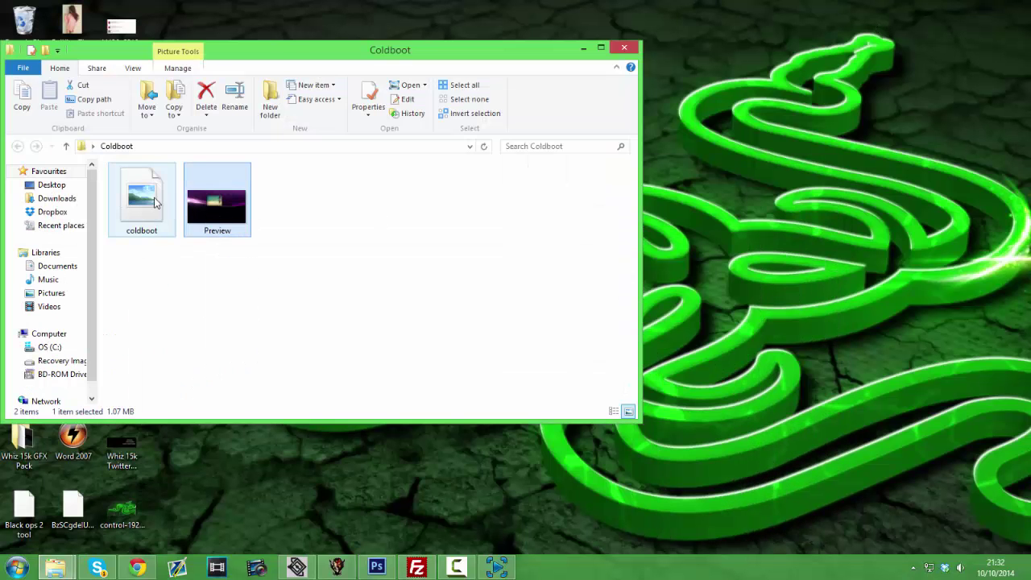
left_click(155, 203)
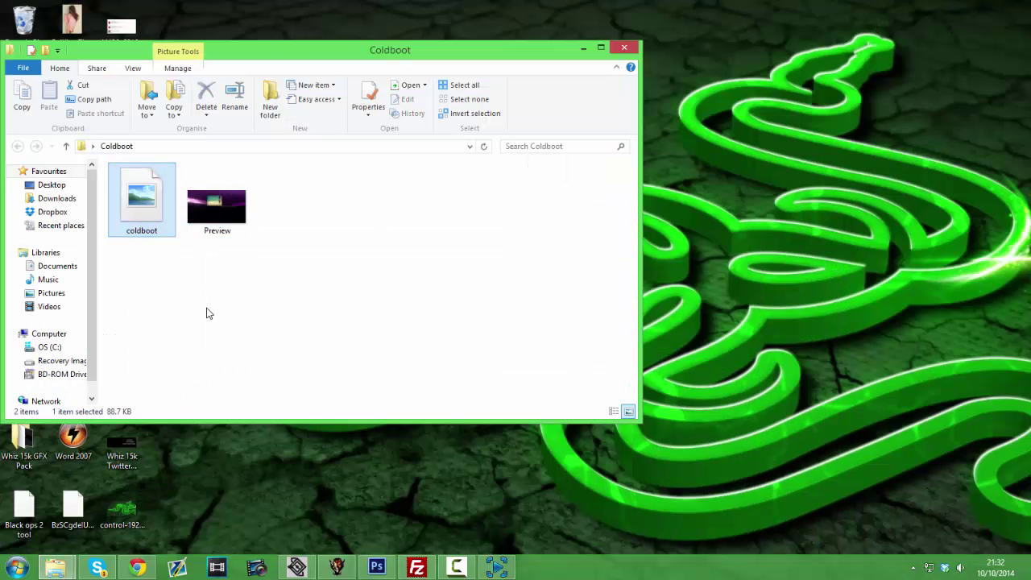
left_click(144, 230)
left_click_drag(144, 230, 419, 564)
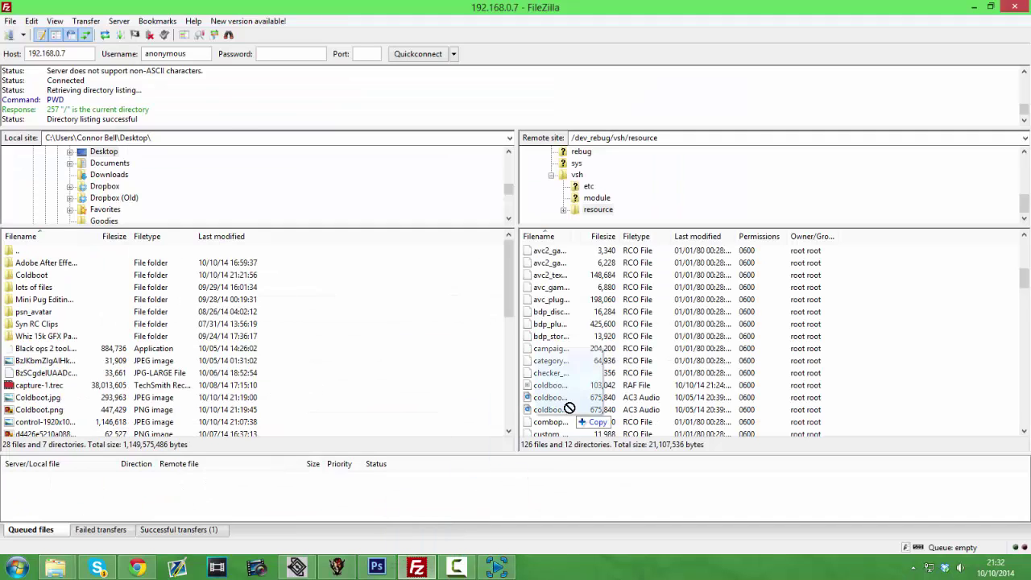
left_click_drag(420, 564, 568, 407)
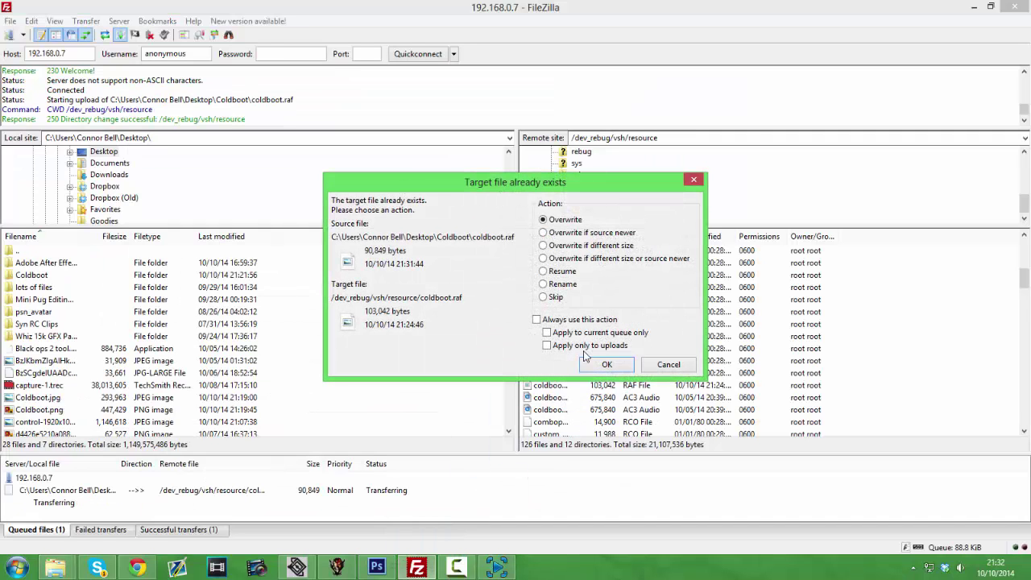
left_click(605, 364)
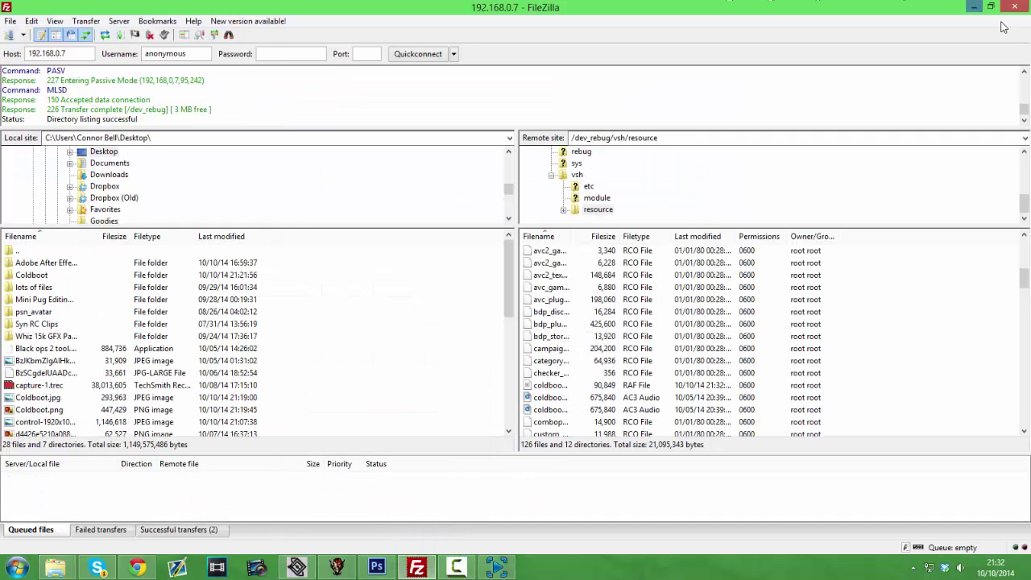
Restore FileZilla to full screen and select the uploaded coldboot.raf.
left_click_drag(923, 11, 836, 78)
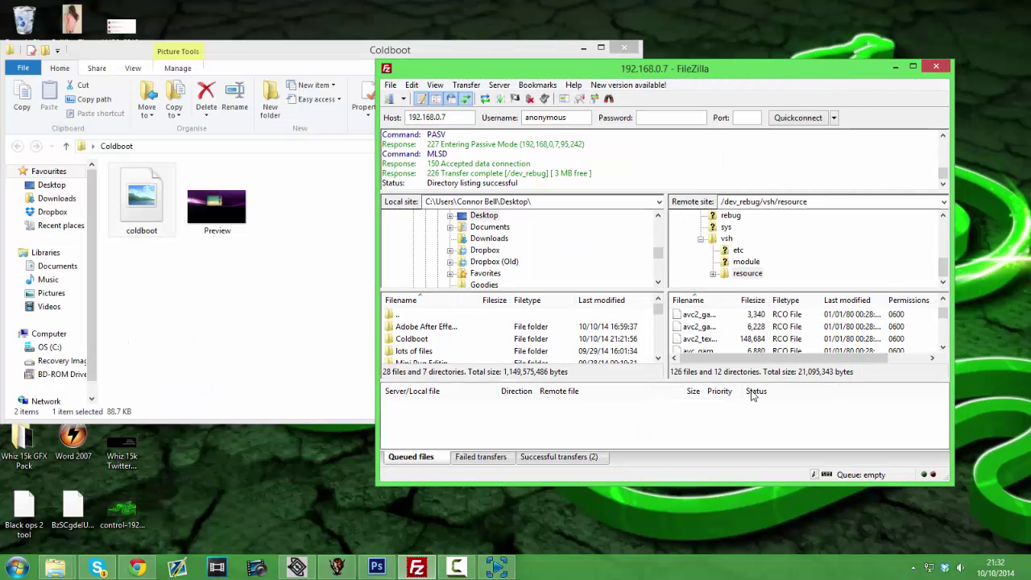
left_click(912, 67)
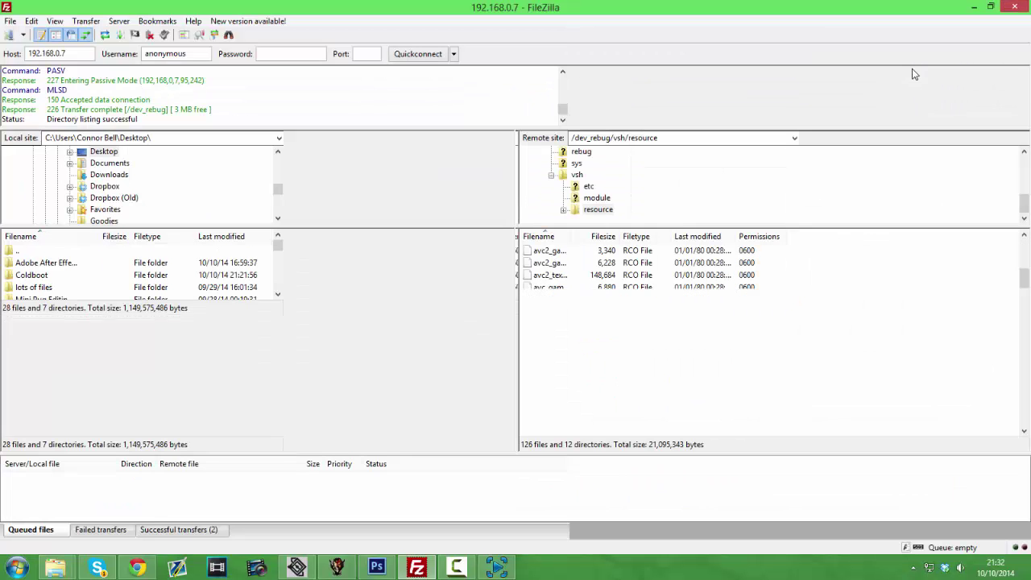
left_click(553, 387)
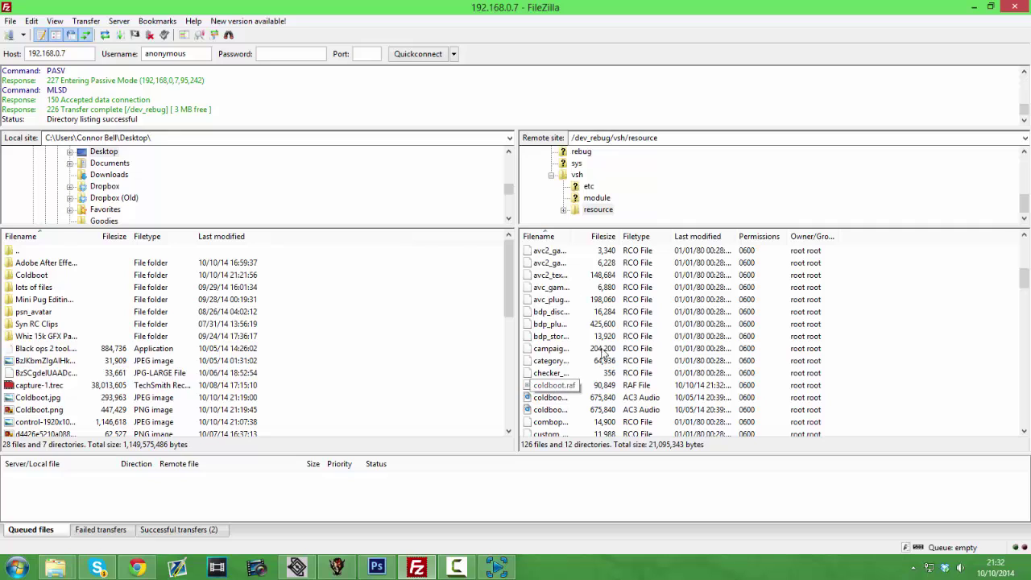
left_click(562, 387)
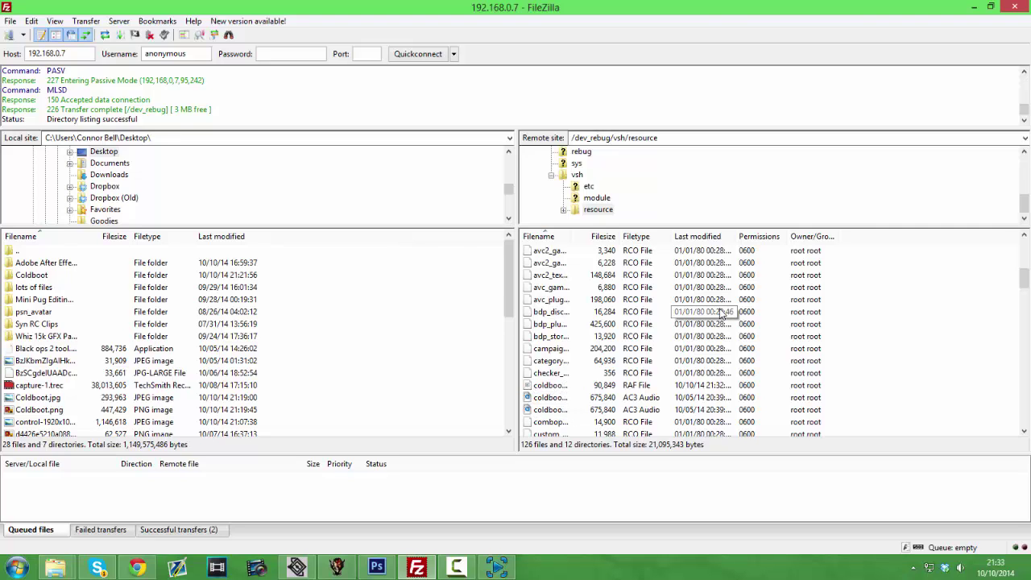
Minimise FileZilla and restore Game Capture HD showing the PS3 home menu.
left_click(975, 7)
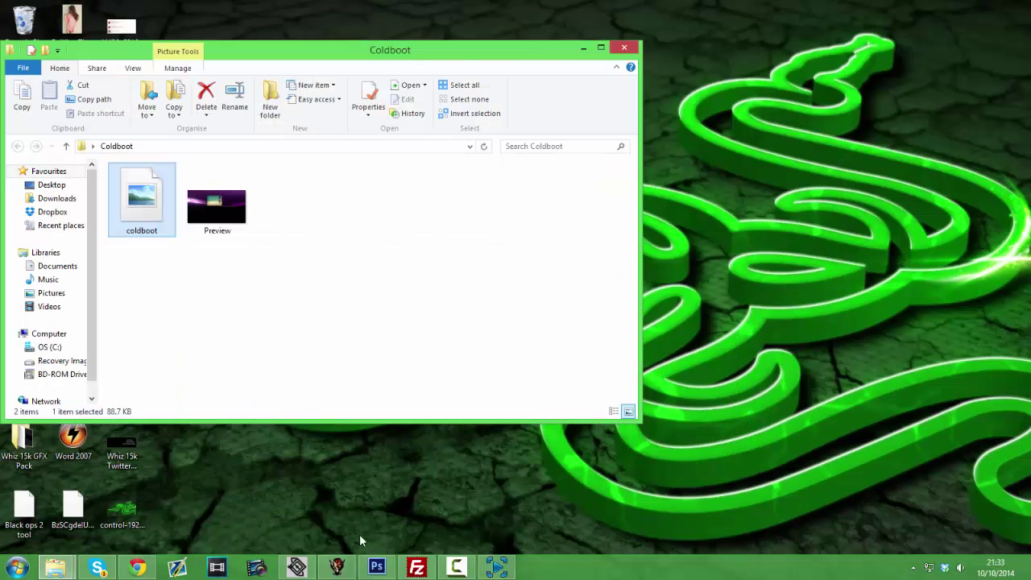
left_click(496, 567)
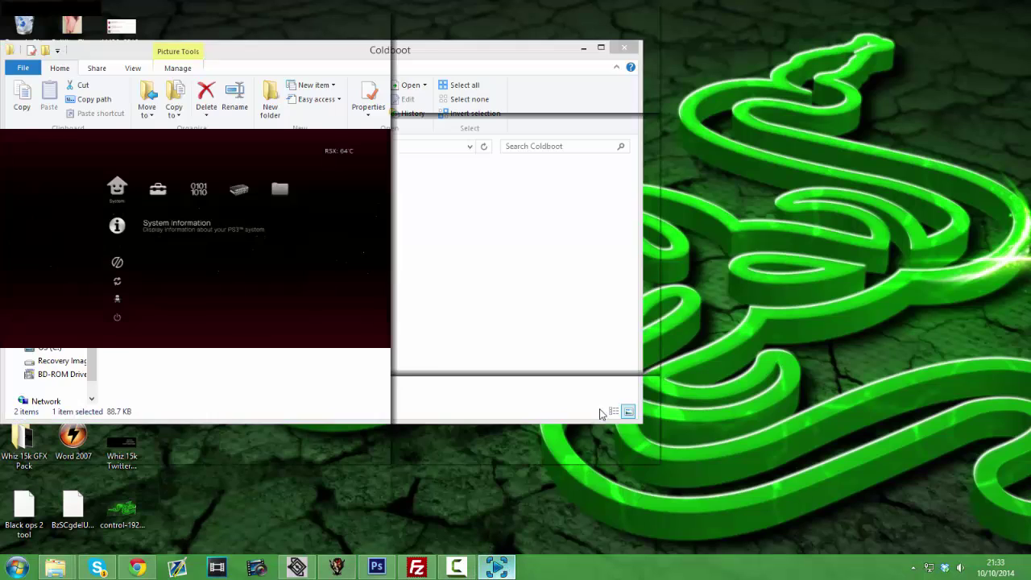